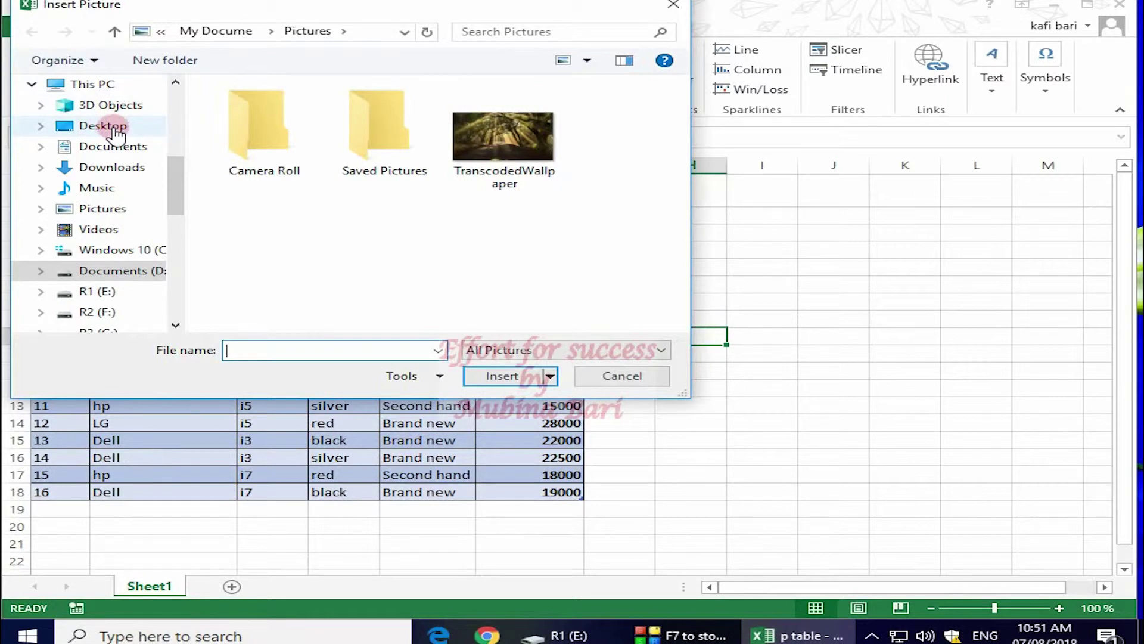
- Insert the image else-marie-de-leeuw-522789-unsplash (1) from the picture folder on the Desktop into the sheet
click(117, 130)
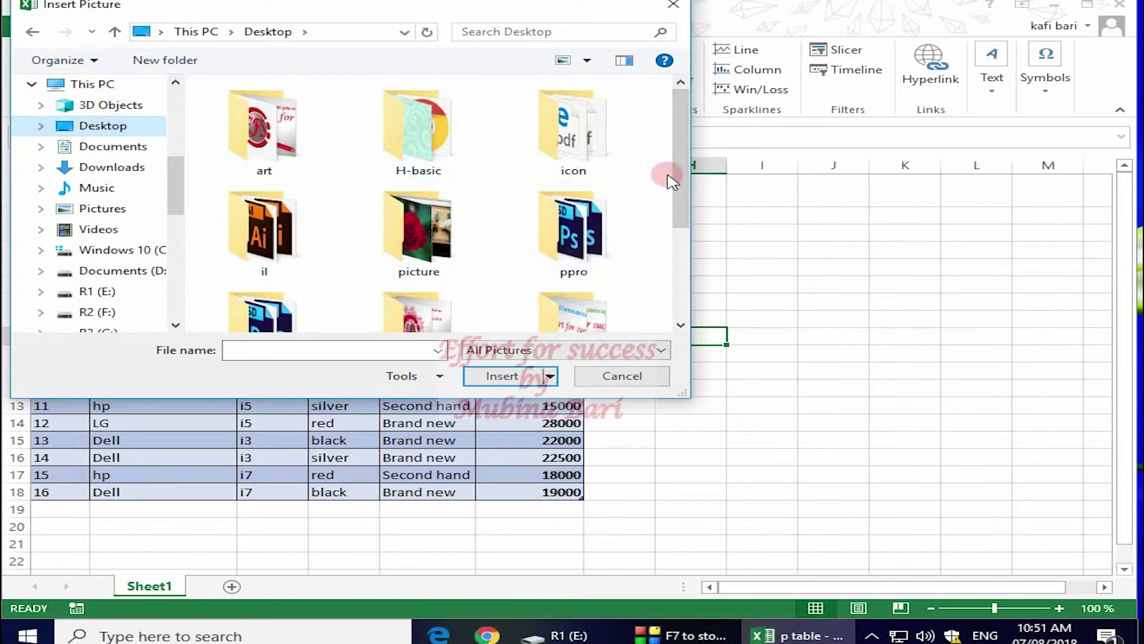
mouse_move(682, 156)
mouse_down()
mouse_move(679, 271)
mouse_move(677, 141)
mouse_up()
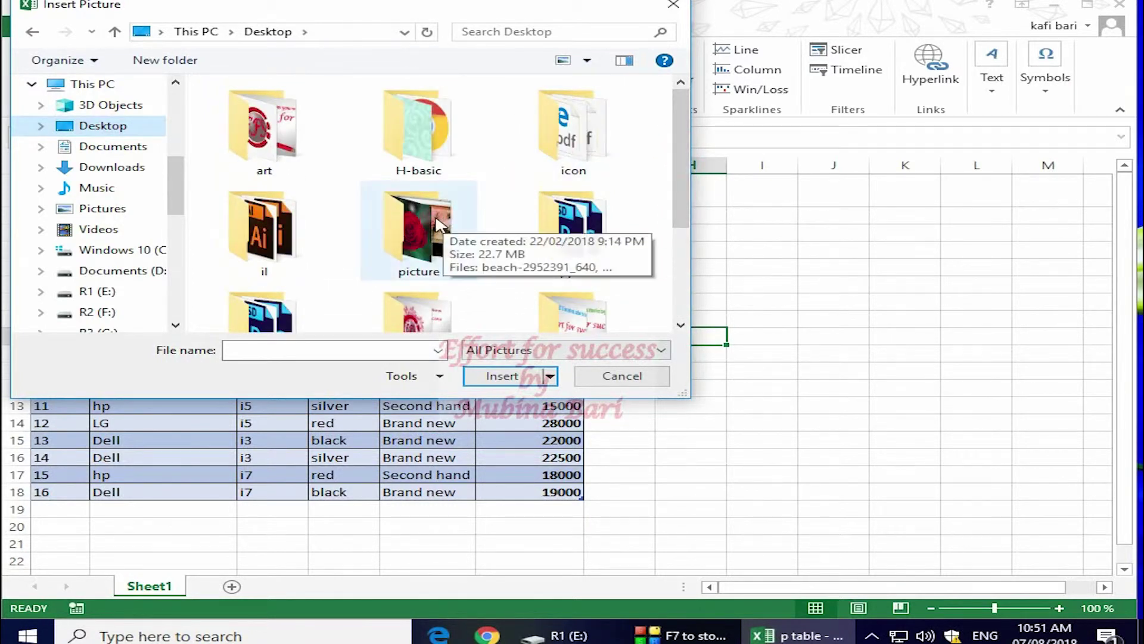
double_click(413, 221)
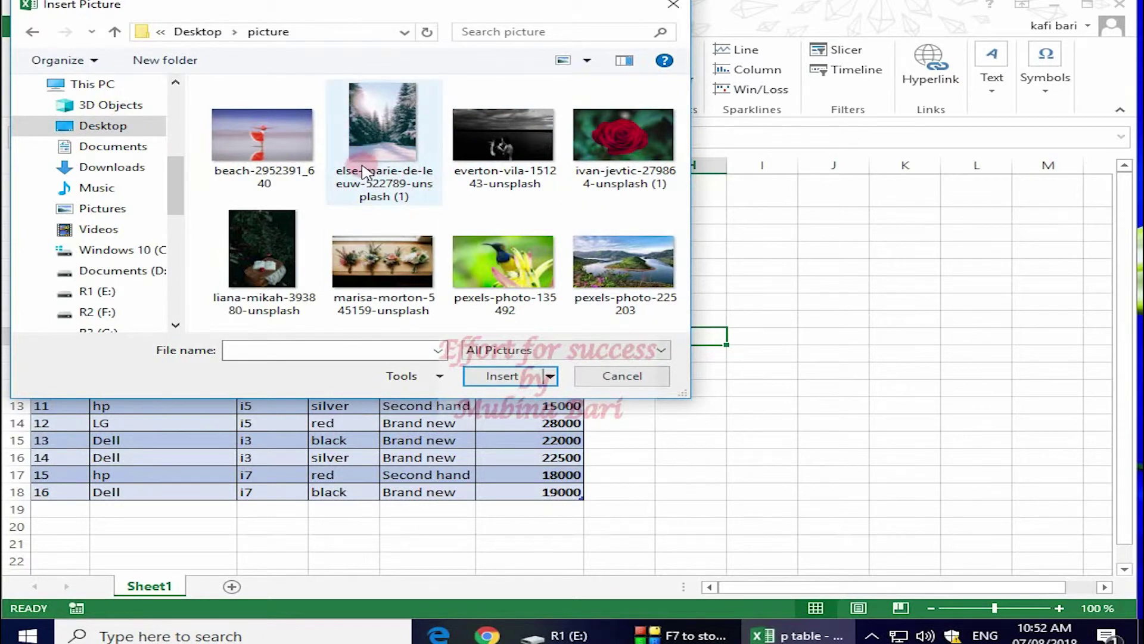
click(390, 115)
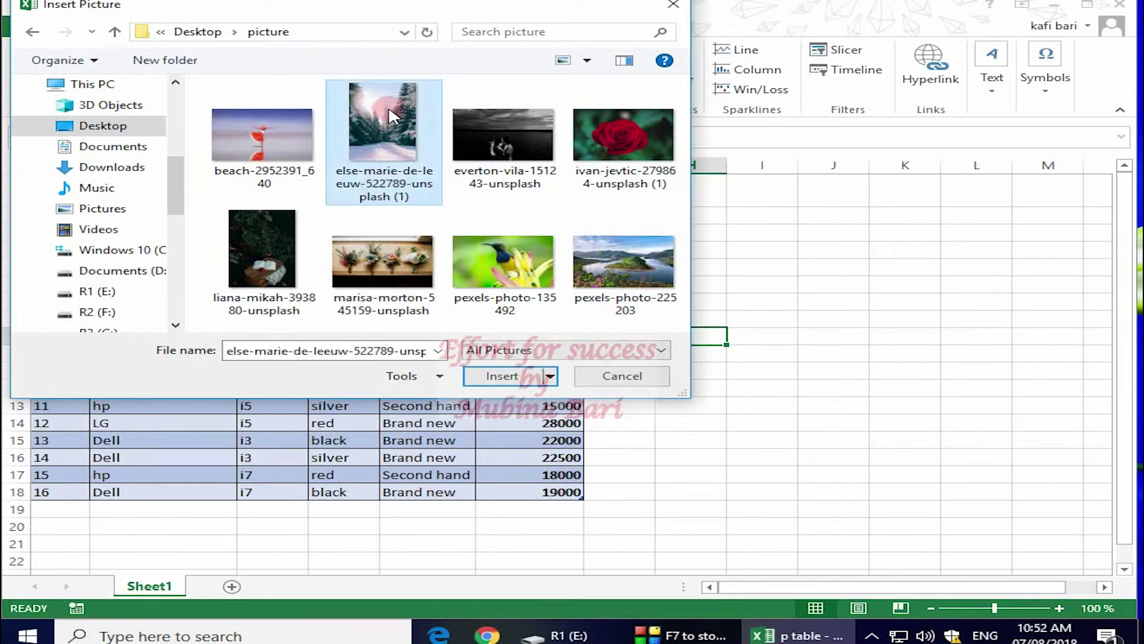
click(507, 380)
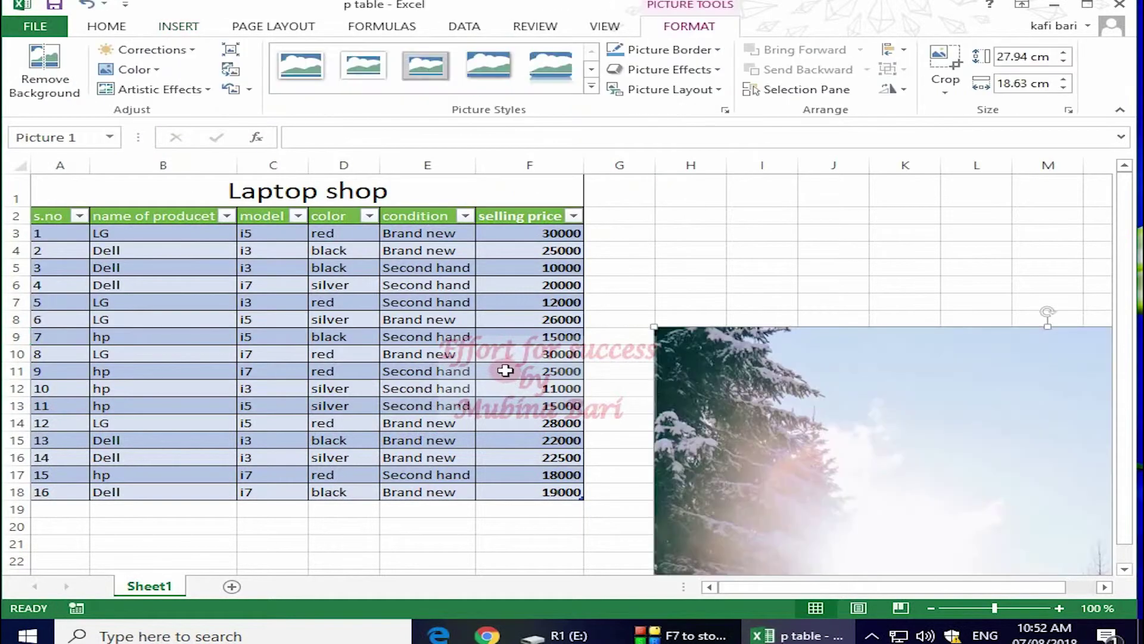
- Shrink the inserted picture to about 7.75 cm by 5.17 cm and place it beside the table, around columns I to L
drag(953, 393, 916, 273)
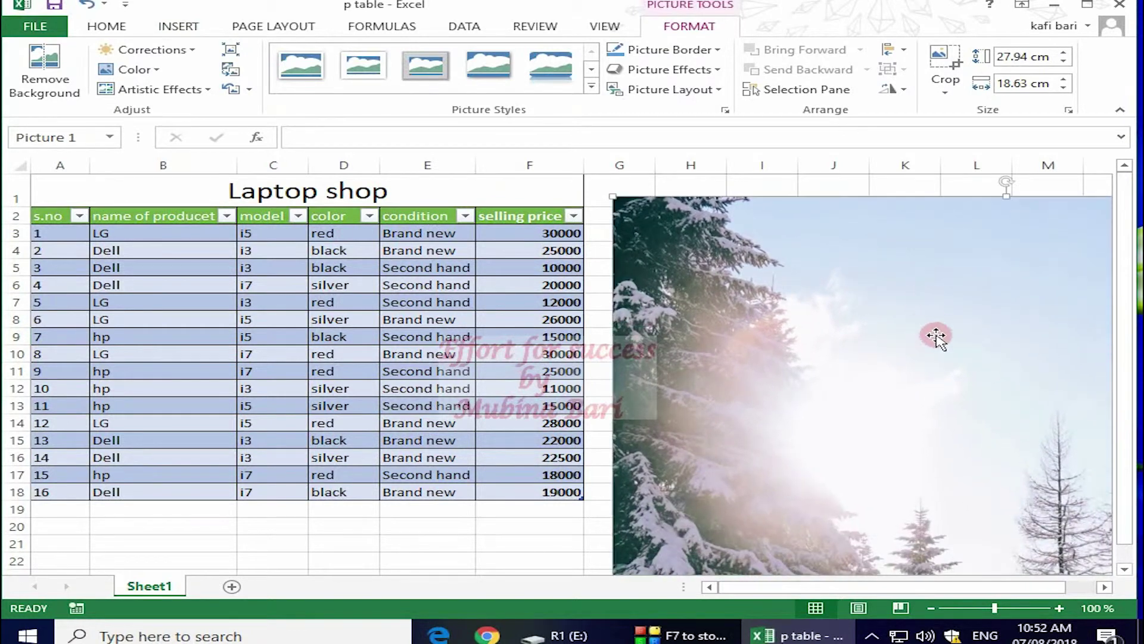
drag(935, 335, 650, 321)
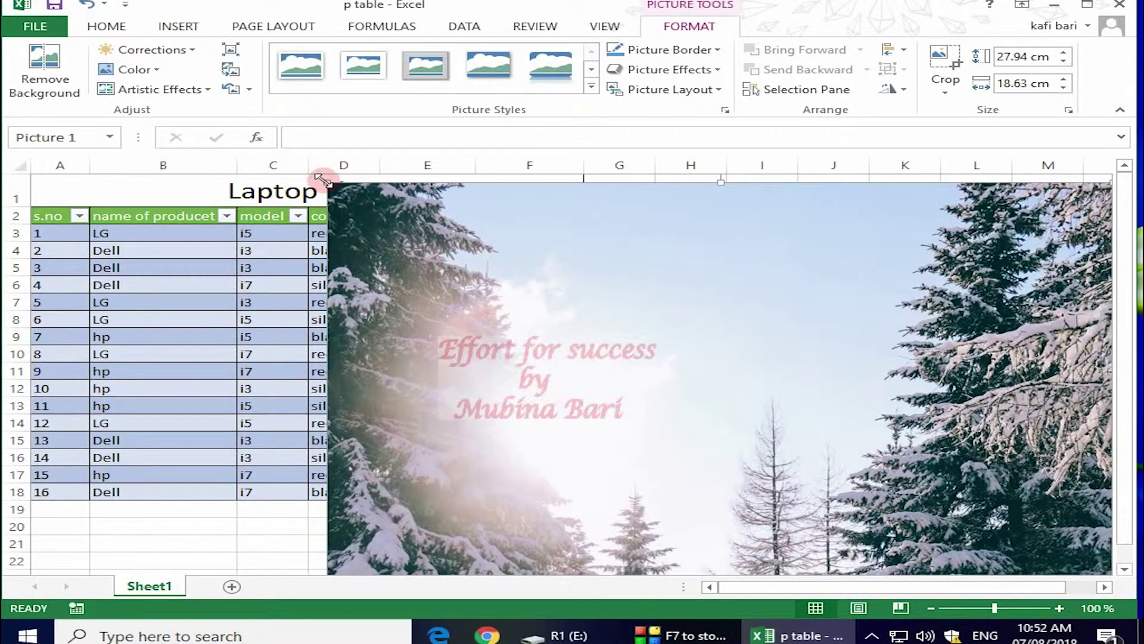
drag(322, 178, 340, 198)
drag(449, 201, 956, 362)
drag(1041, 489, 737, 358)
drag(685, 266, 695, 298)
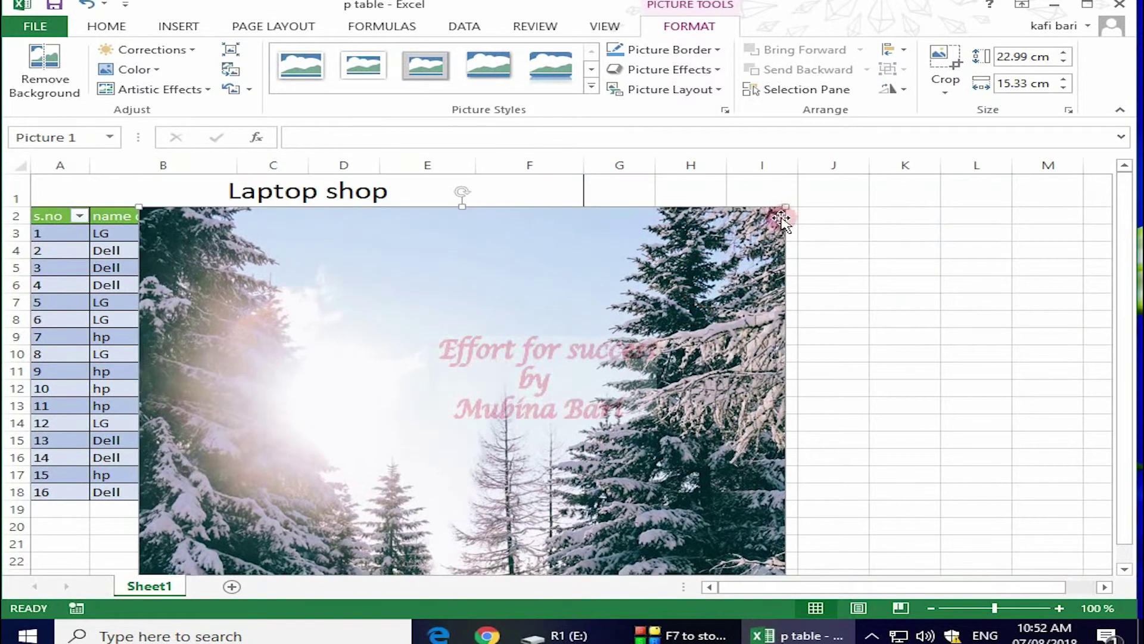
drag(785, 205, 611, 393)
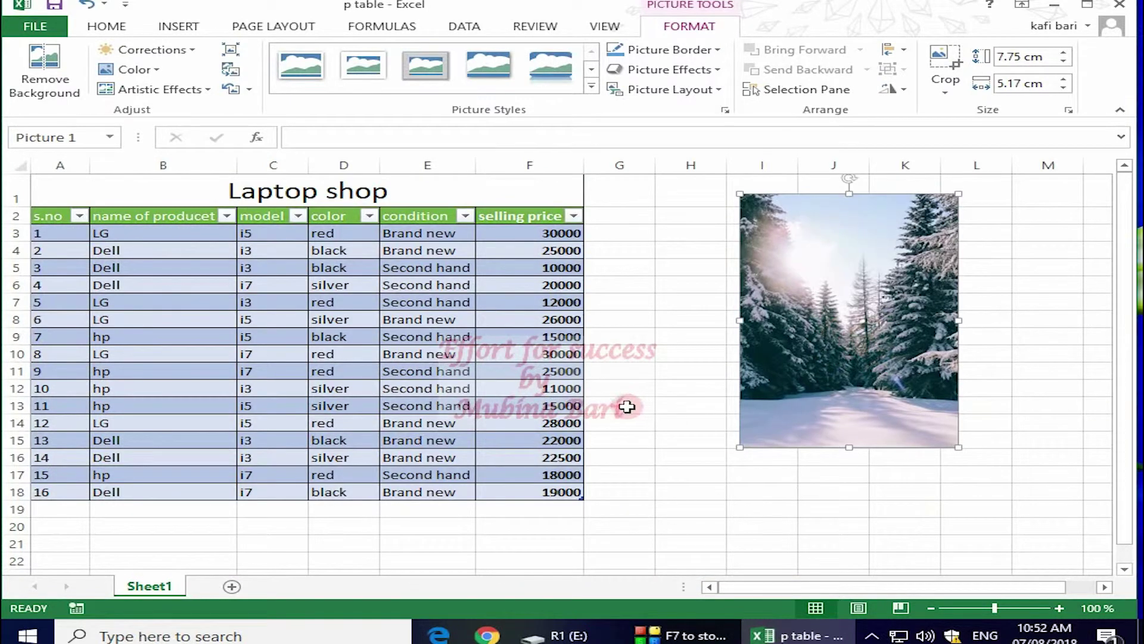
- Adjust the picture's proportions to about 6.75 cm high and 5.27 cm wide
mouse_move(740, 447)
mouse_down()
mouse_move(663, 514)
mouse_move(668, 524)
mouse_move(752, 438)
mouse_up()
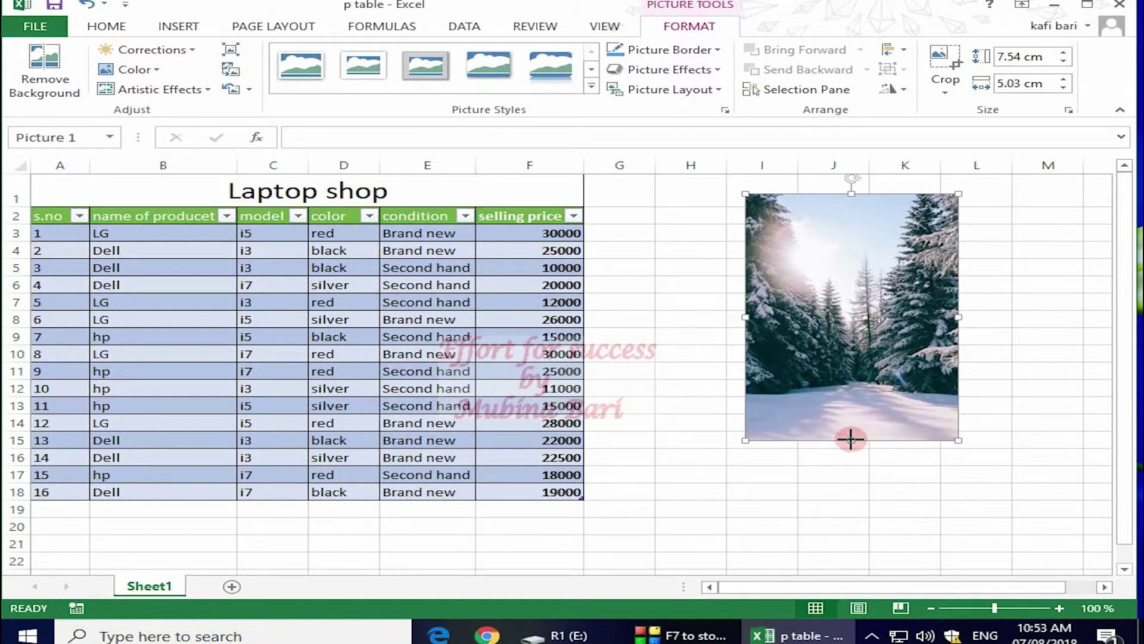
drag(851, 440, 851, 399)
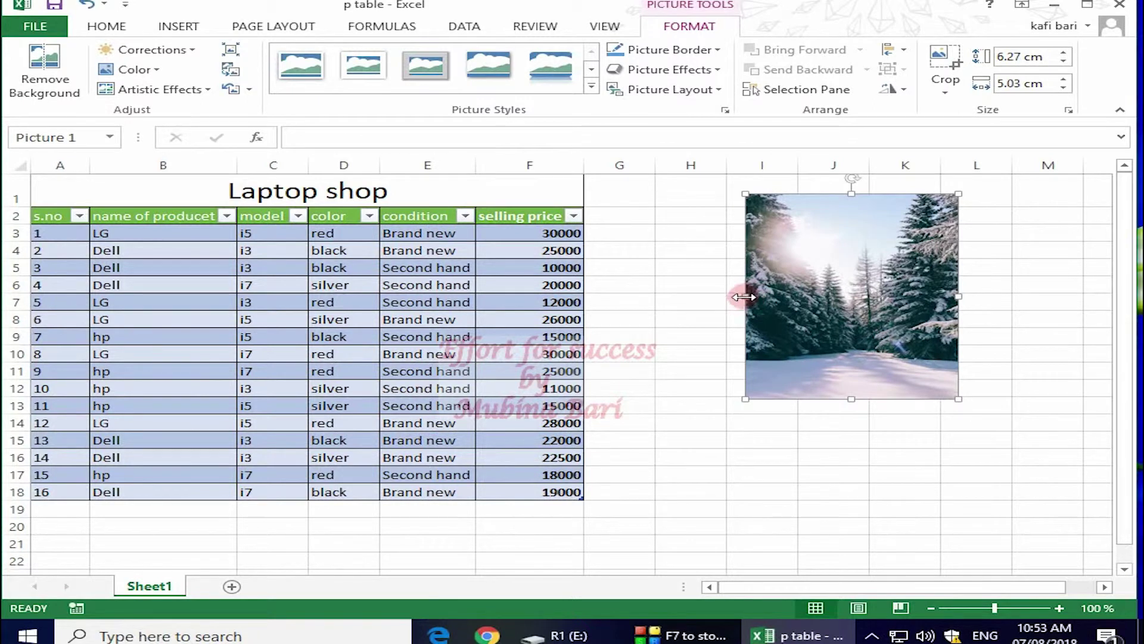
drag(747, 295, 736, 351)
drag(847, 398, 846, 414)
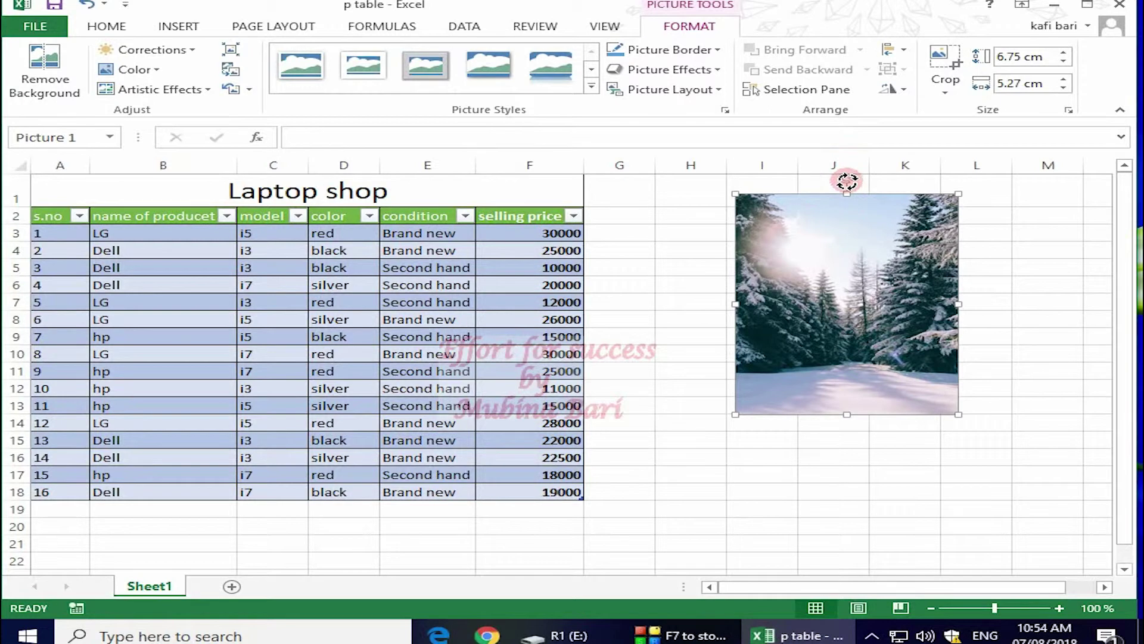
- Try rotating the picture about its centre, and leave it upright and selected
mouse_move(847, 180)
mouse_down()
mouse_move(746, 210)
mouse_move(685, 258)
mouse_move(680, 322)
mouse_move(743, 429)
mouse_move(649, 310)
mouse_move(697, 237)
mouse_move(842, 192)
mouse_up()
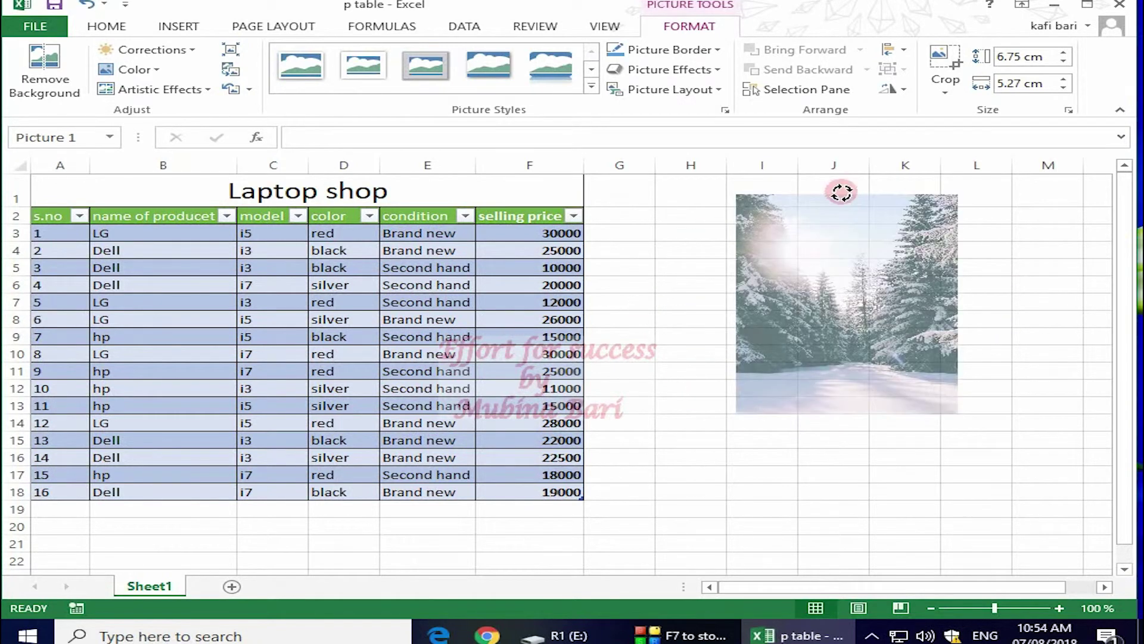
drag(841, 191, 859, 191)
click(685, 319)
click(874, 268)
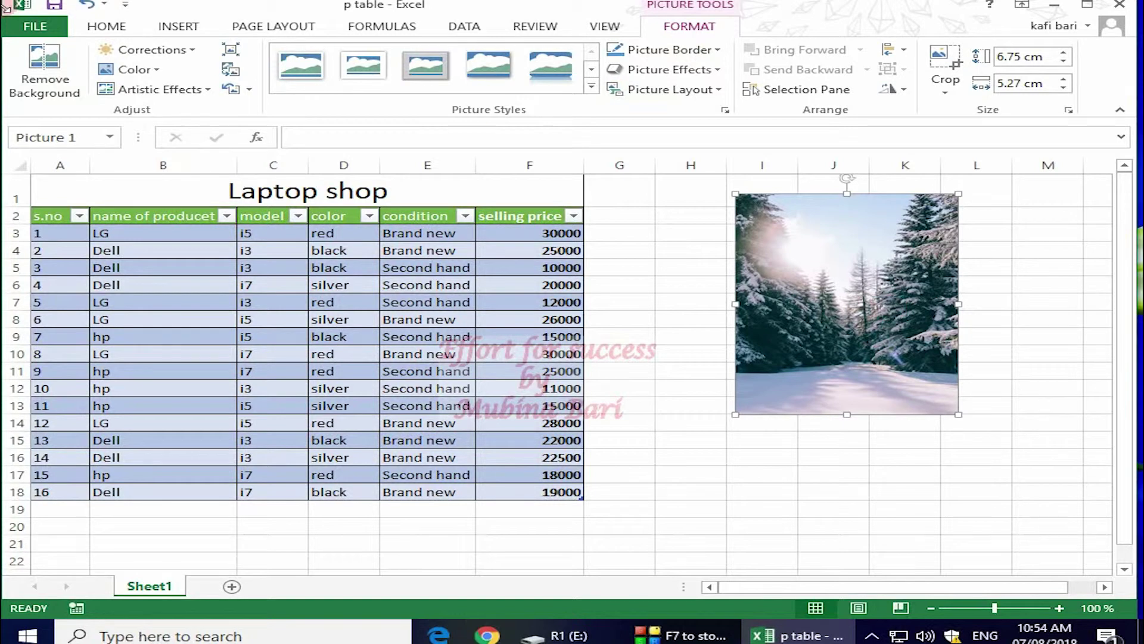
- Remove the picture's background with the automatic selection, and undo the removal
click(47, 73)
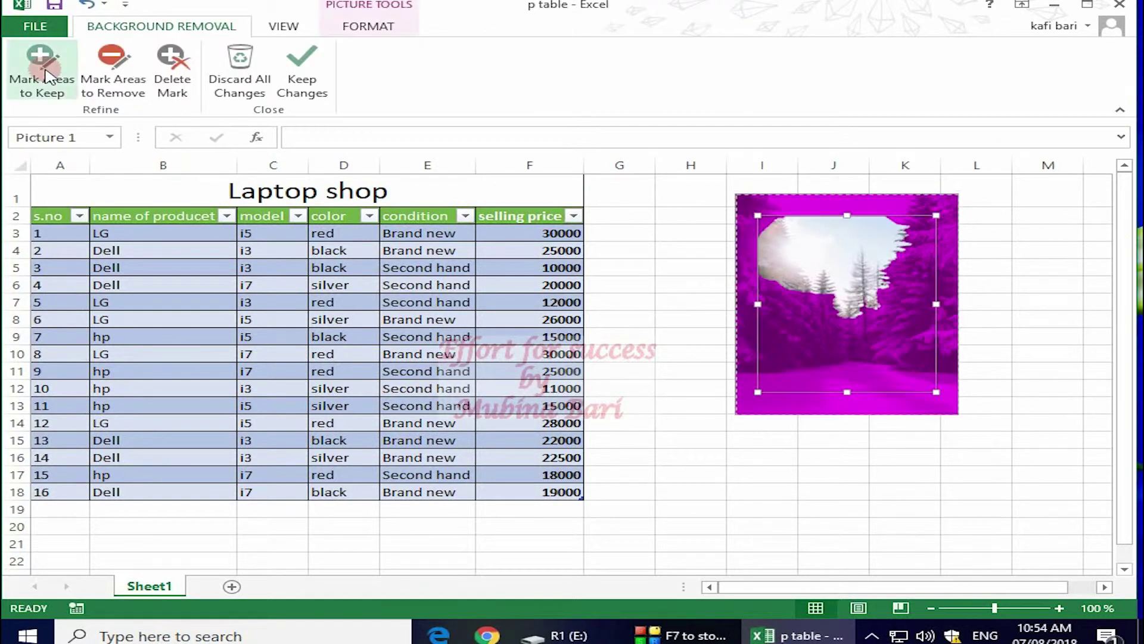
click(864, 492)
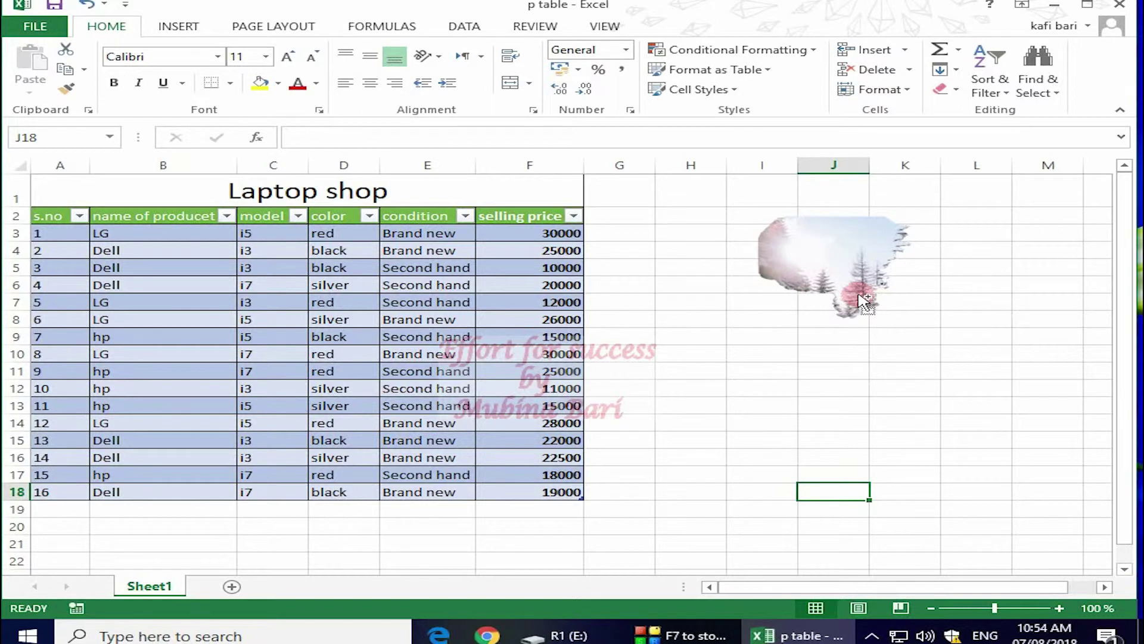
key(ctrl+z)
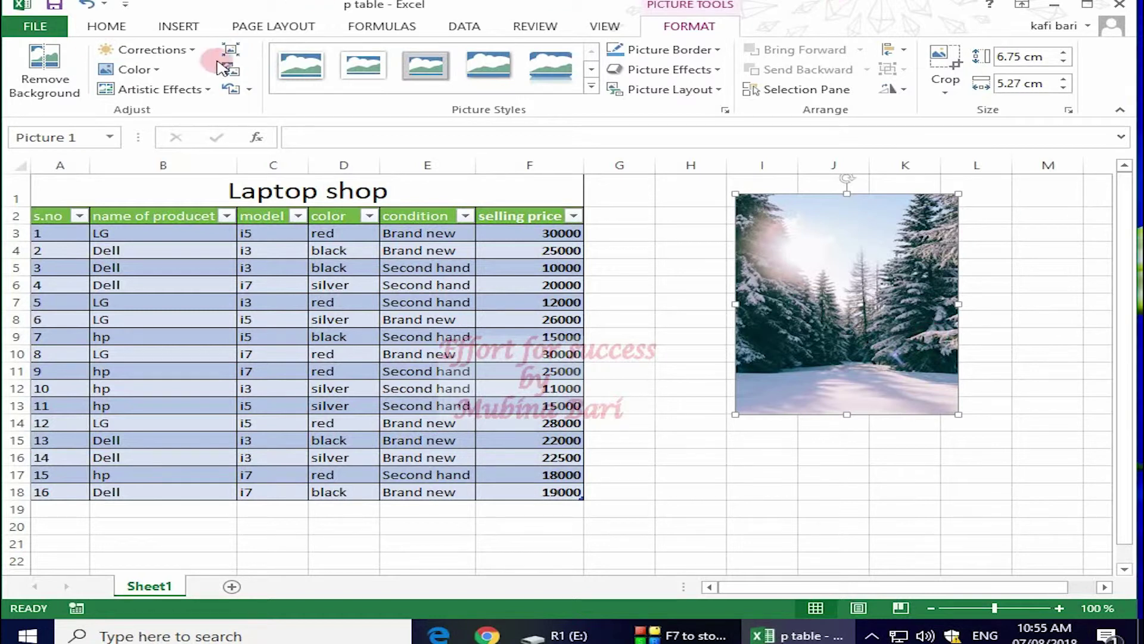
- Try the Sharpen: 50% correction on the picture
click(197, 50)
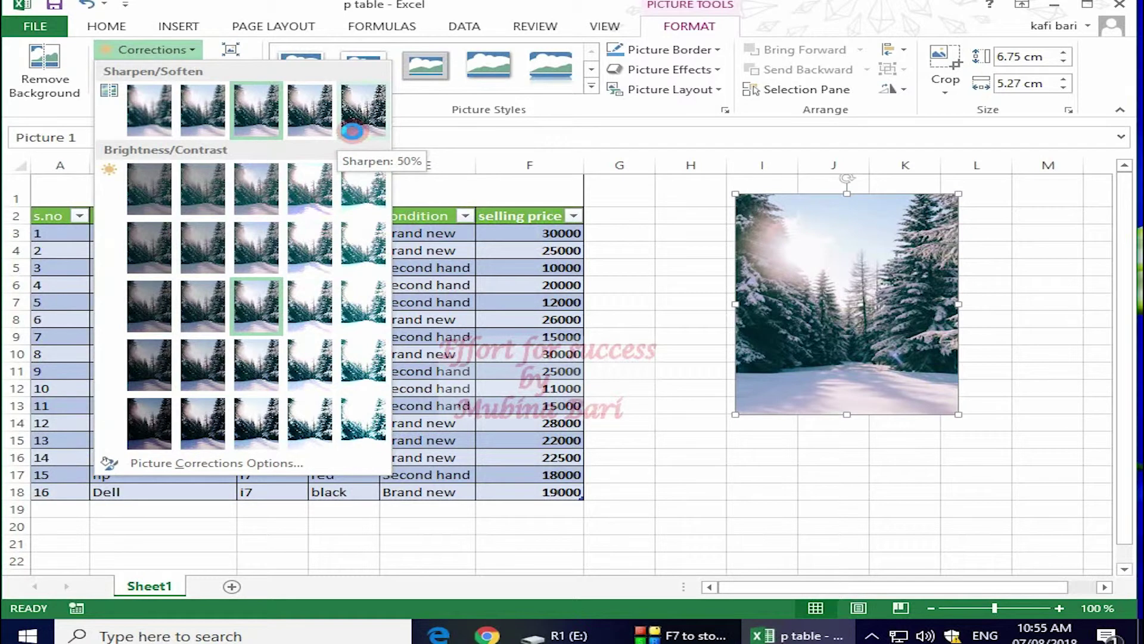
click(351, 130)
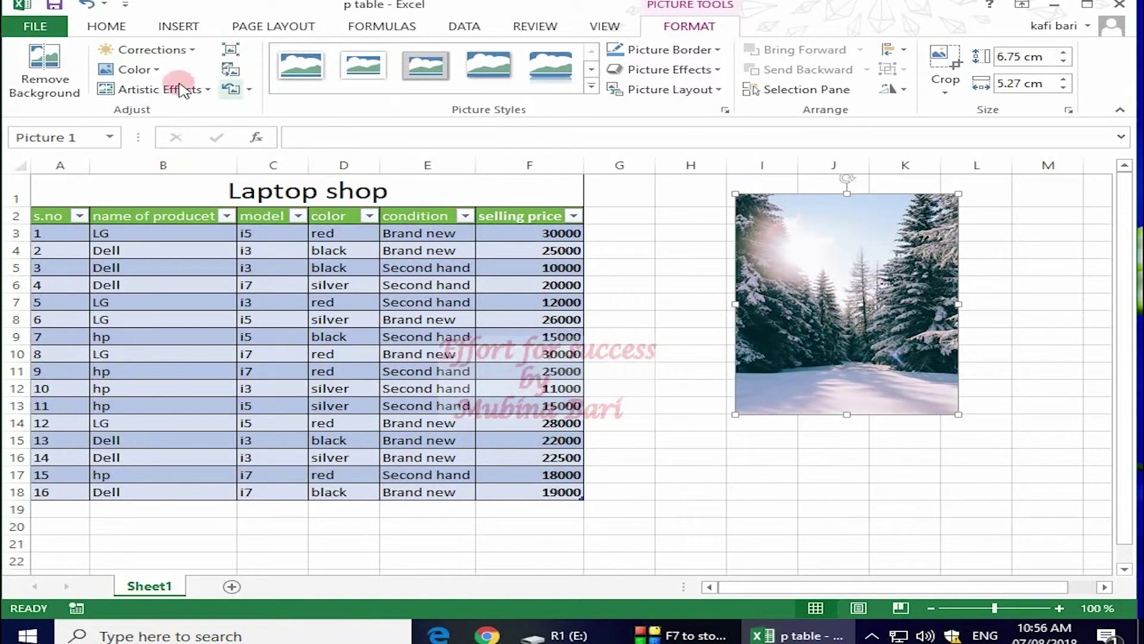
- Recolor the picture with the light green variation, and undo the recoloring
click(149, 72)
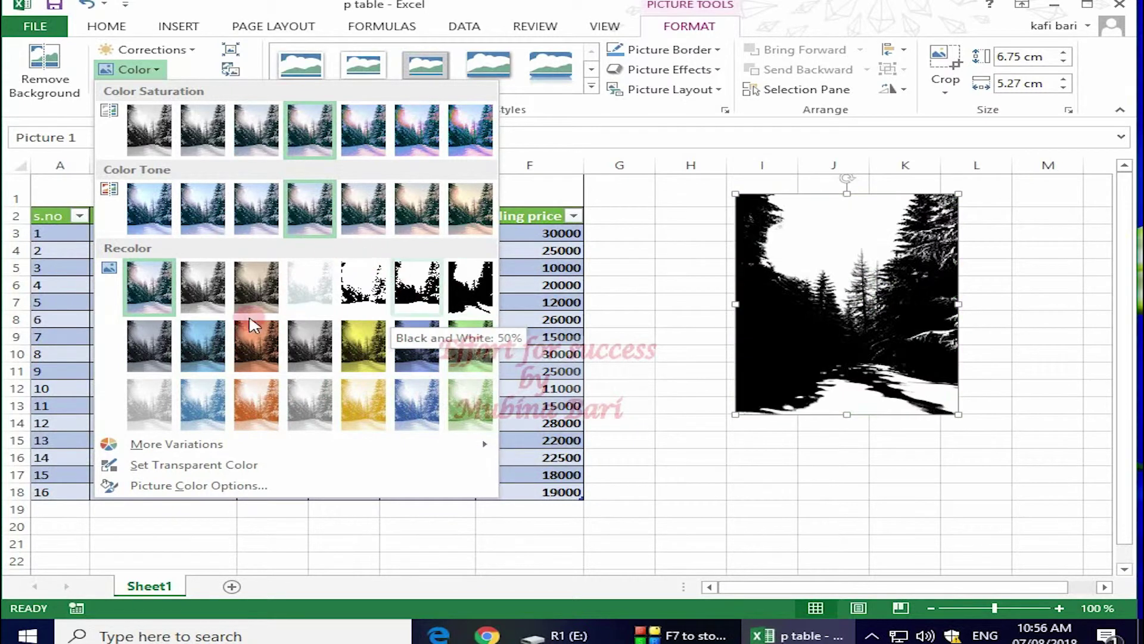
click(475, 409)
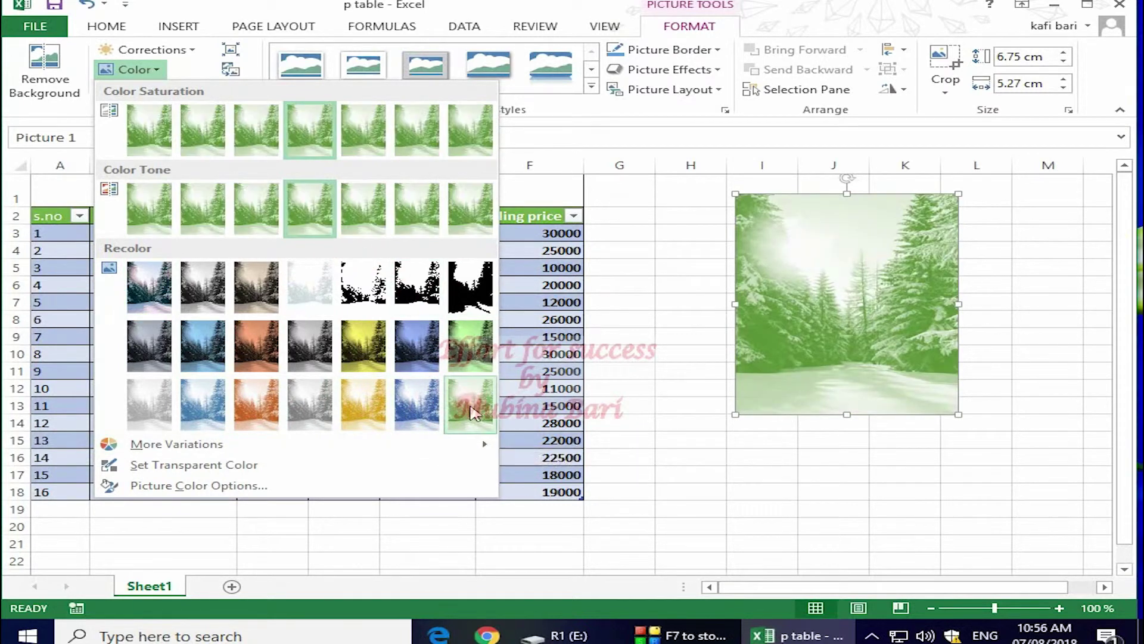
click(476, 407)
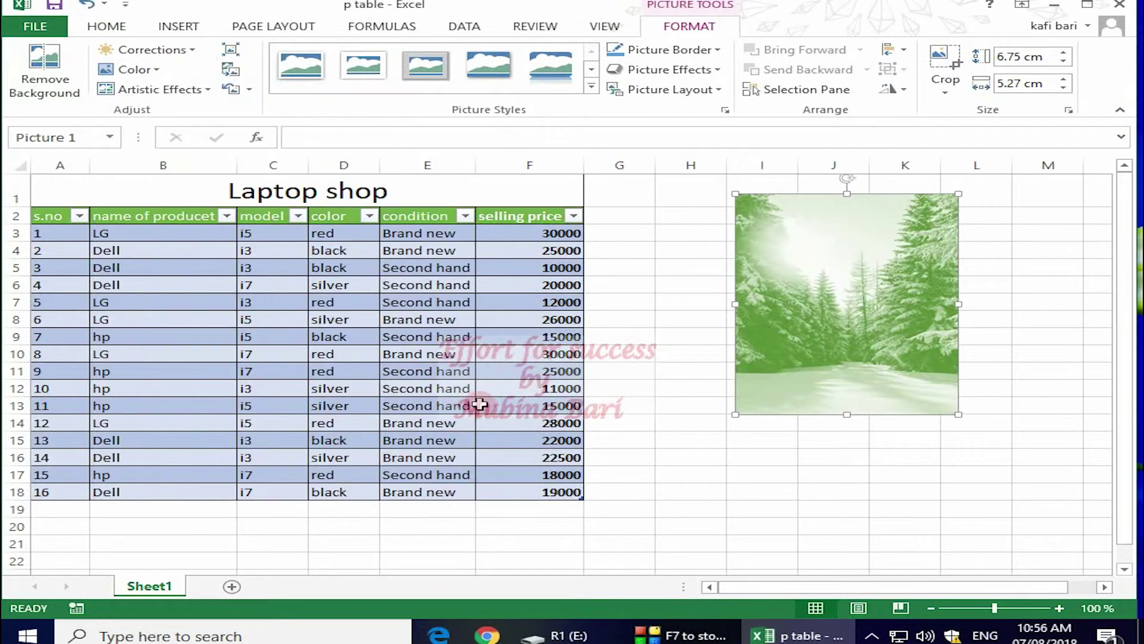
click(207, 89)
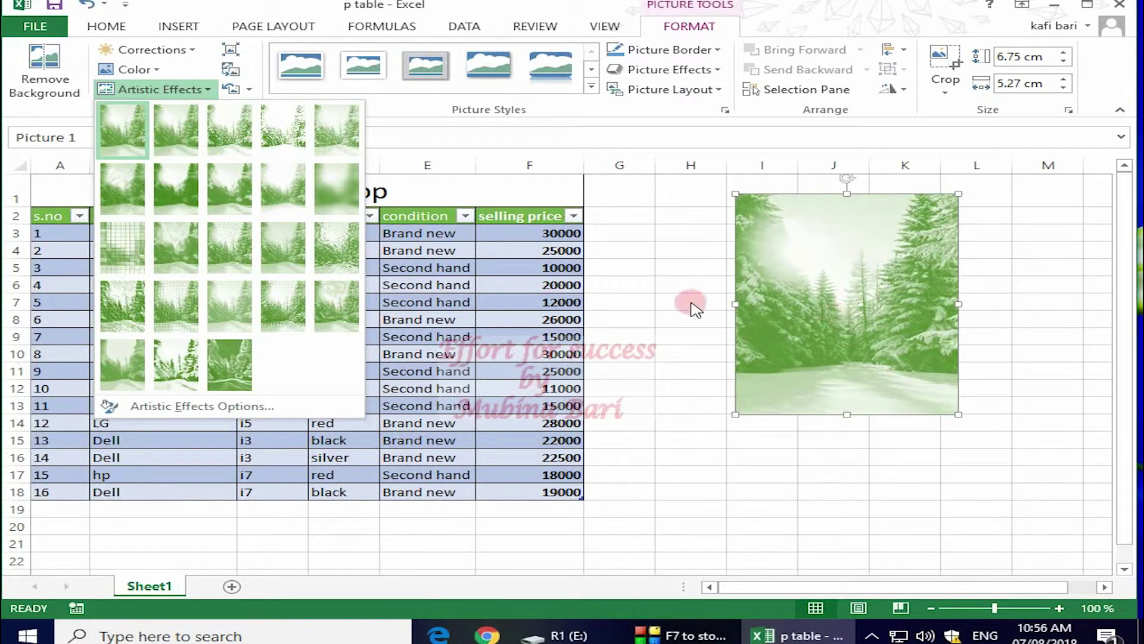
key(Escape)
key(ctrl+z)
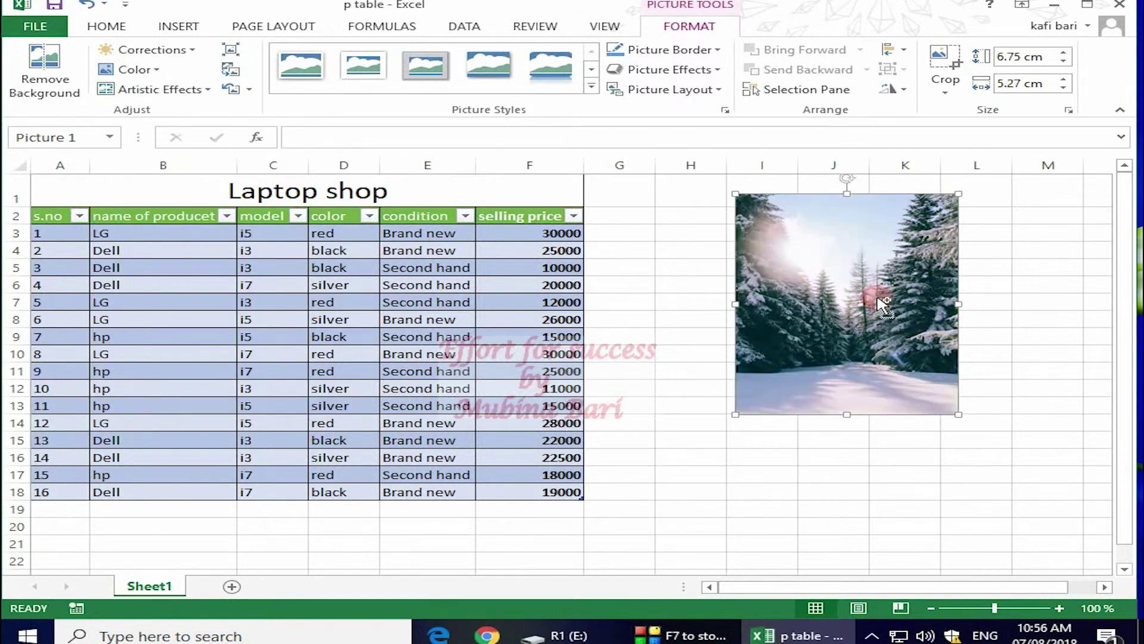
- Browse the artistic effects available for the picture without applying one
click(209, 89)
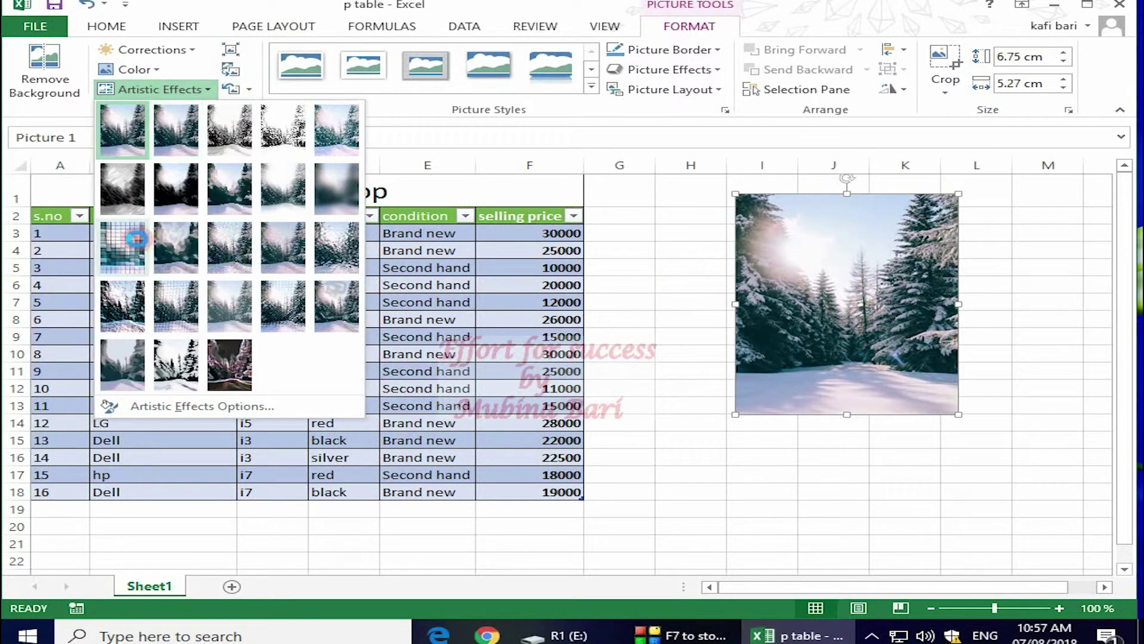
click(121, 303)
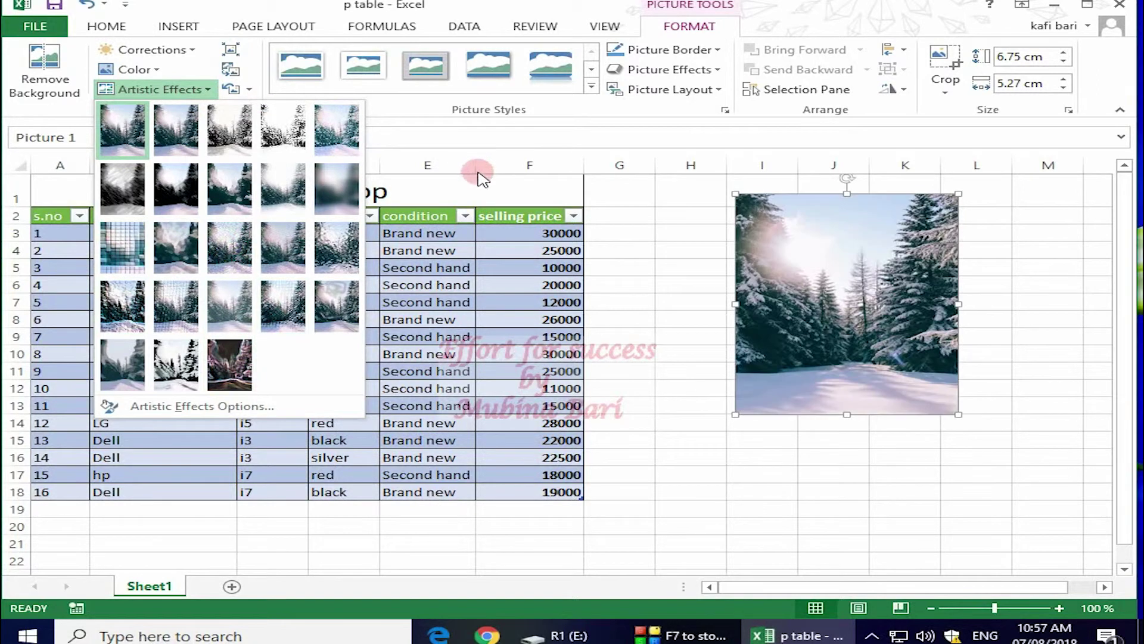
click(449, 173)
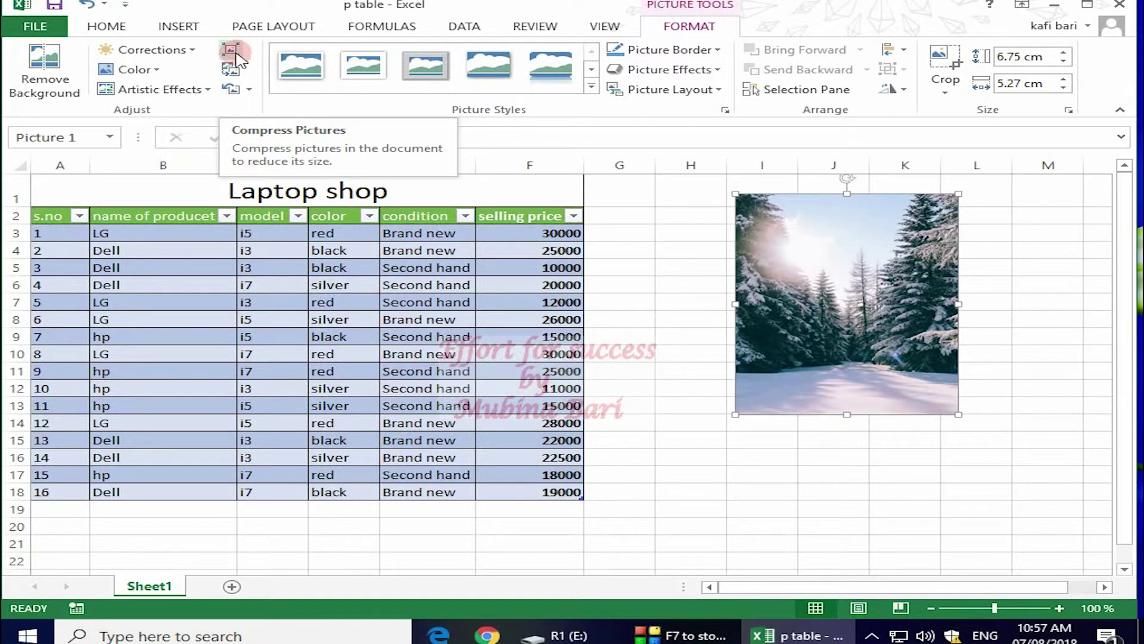
- View the picture's compression options and the sources for replacing it, closing both without changes
click(233, 53)
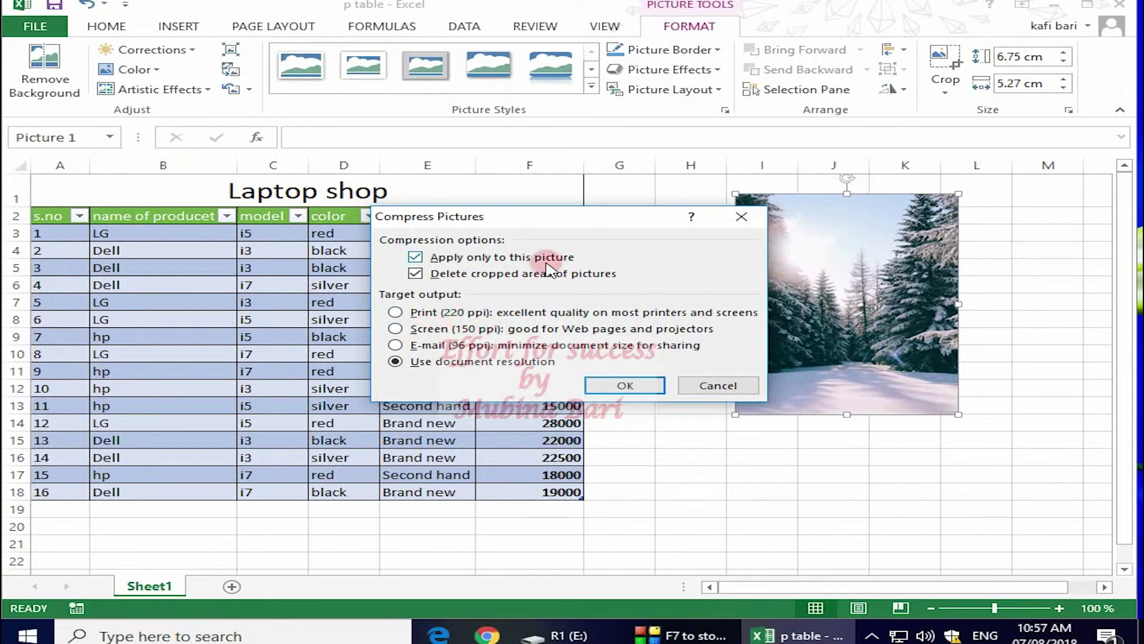
click(741, 221)
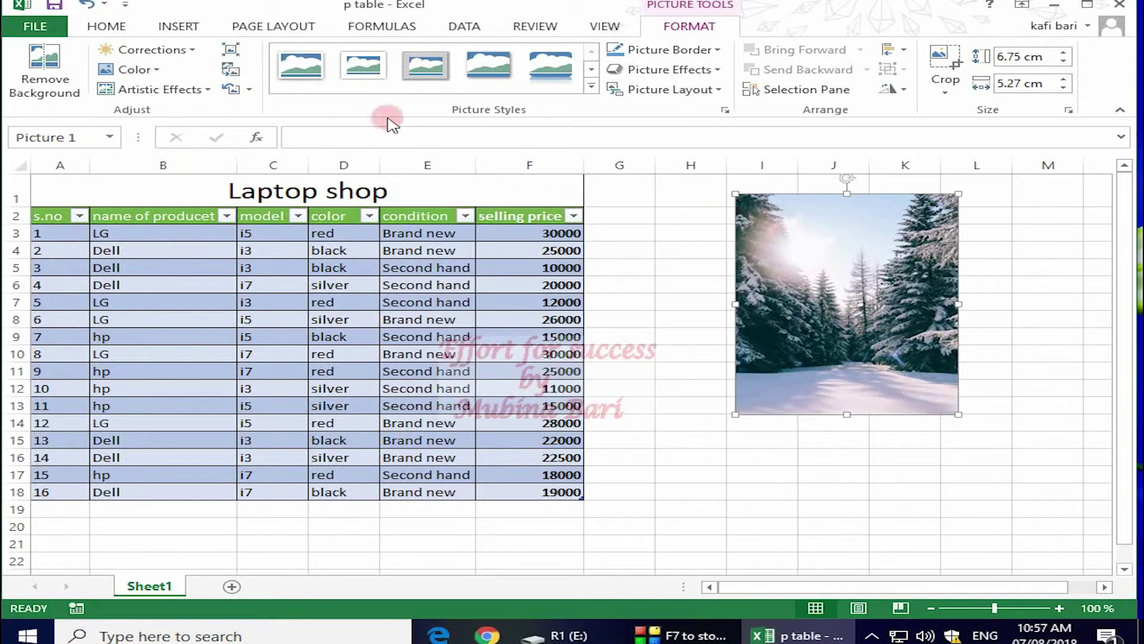
click(231, 72)
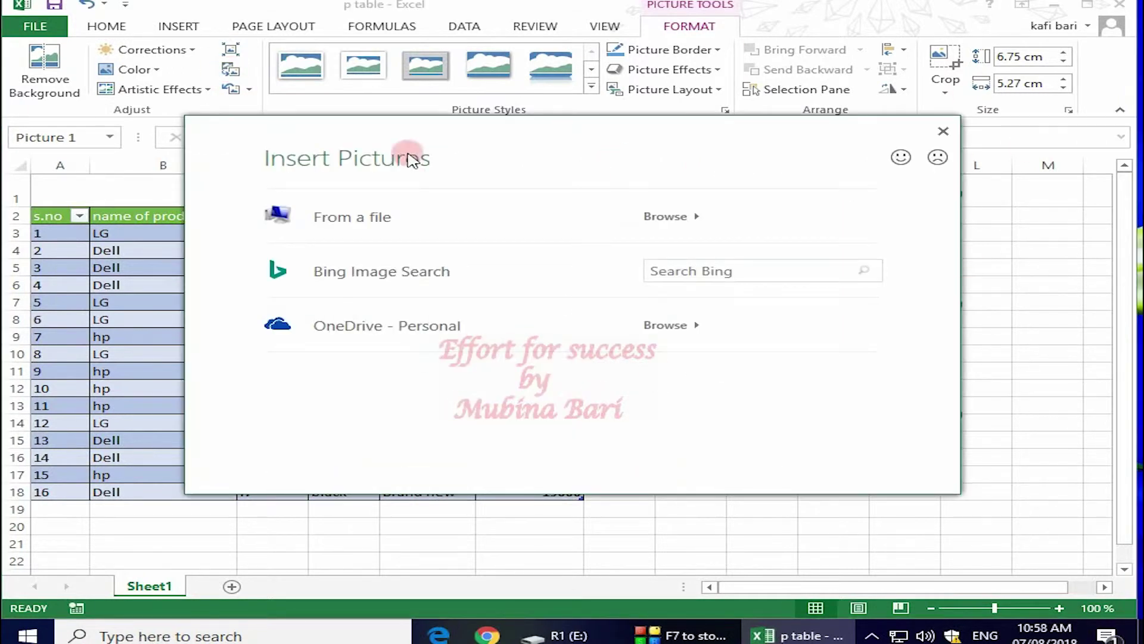
click(943, 131)
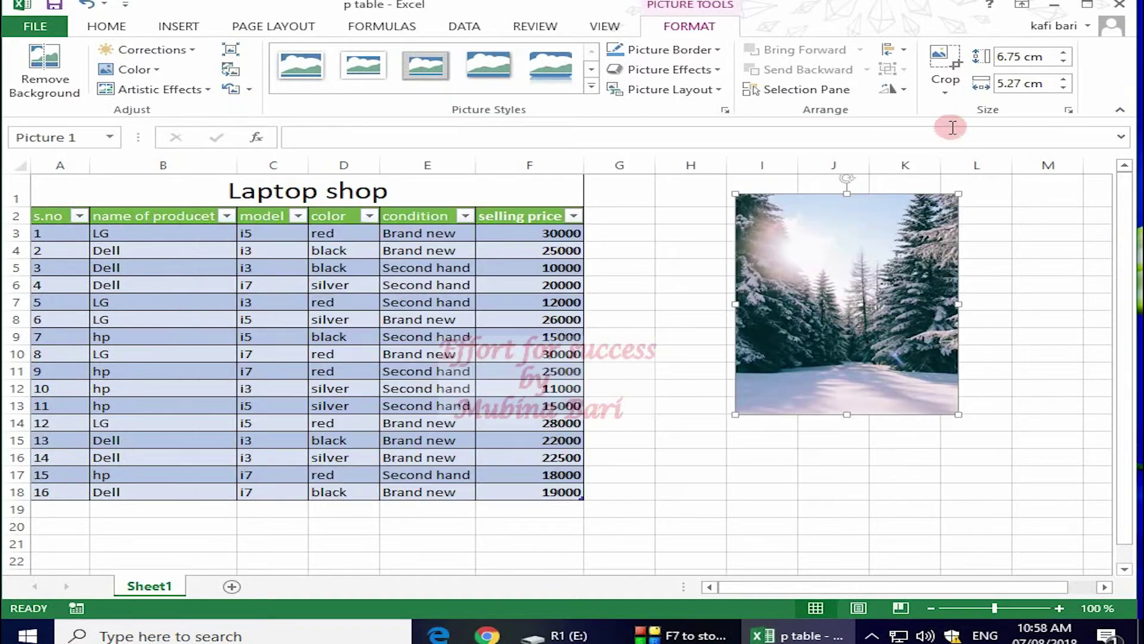
- View the choices for resetting the picture and its size
click(248, 91)
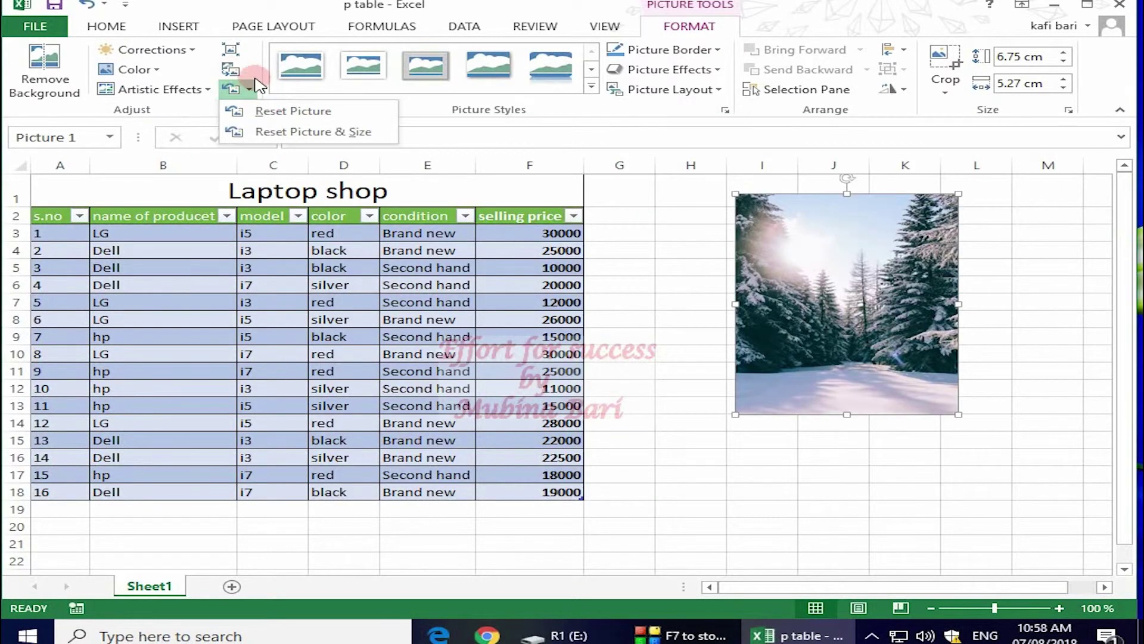
click(248, 91)
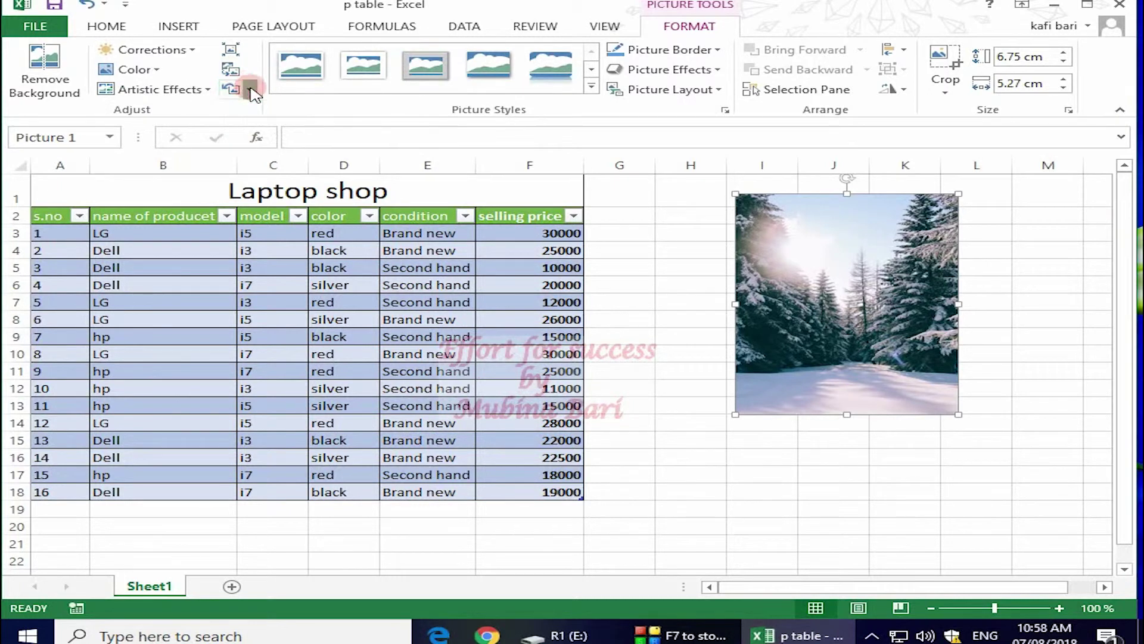
- Recolor the picture with the light green variation, and reset the picture's formatting to discard the recoloring
click(207, 90)
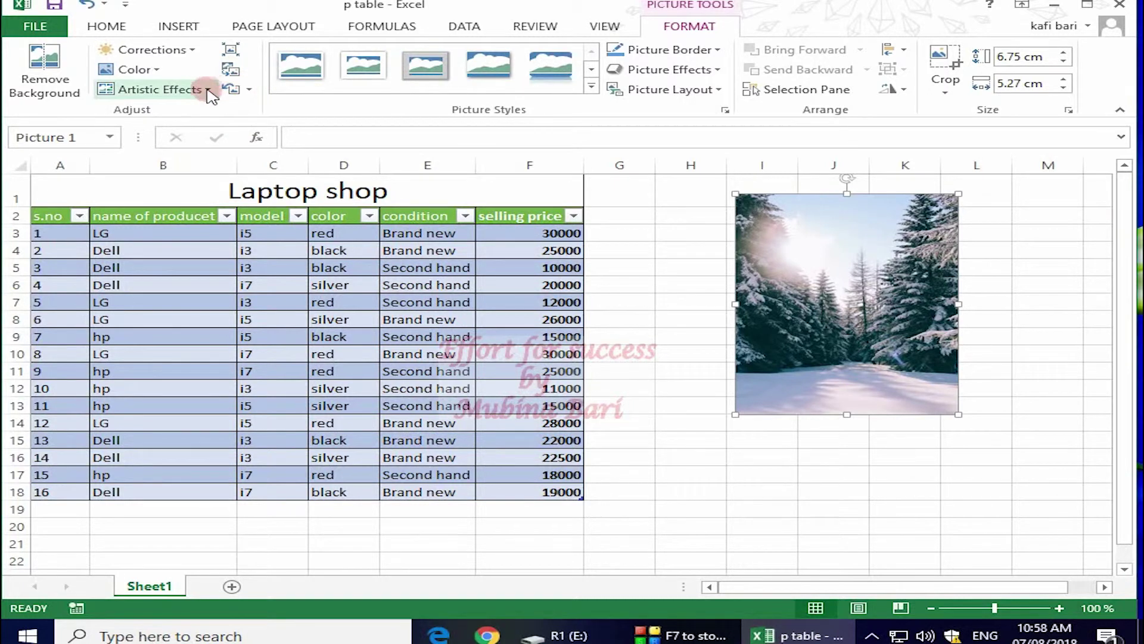
click(158, 70)
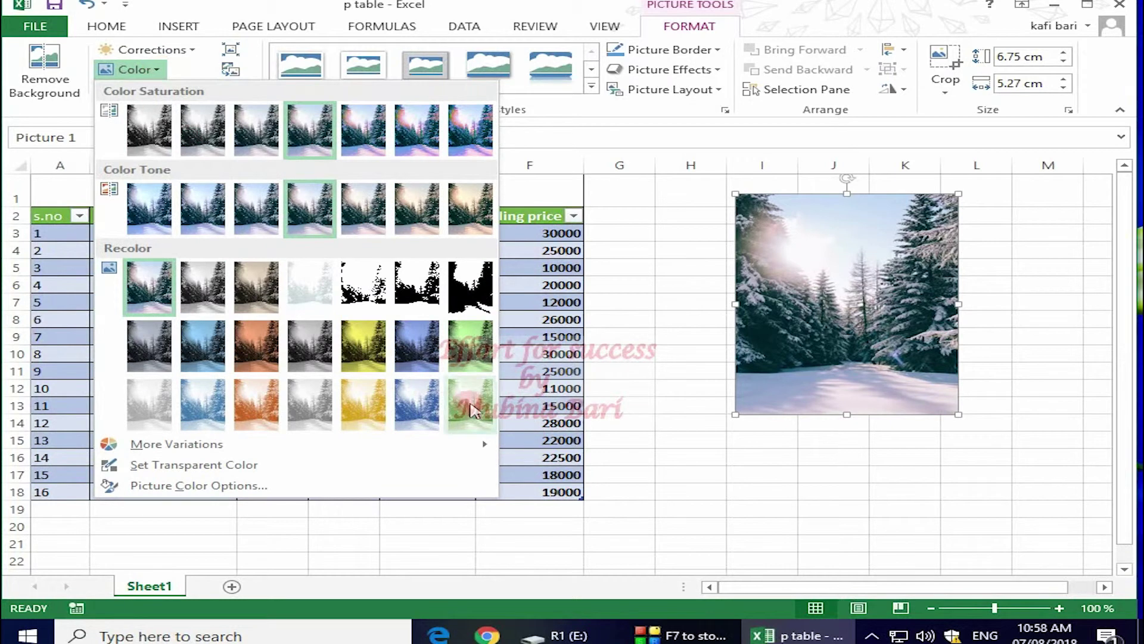
click(464, 400)
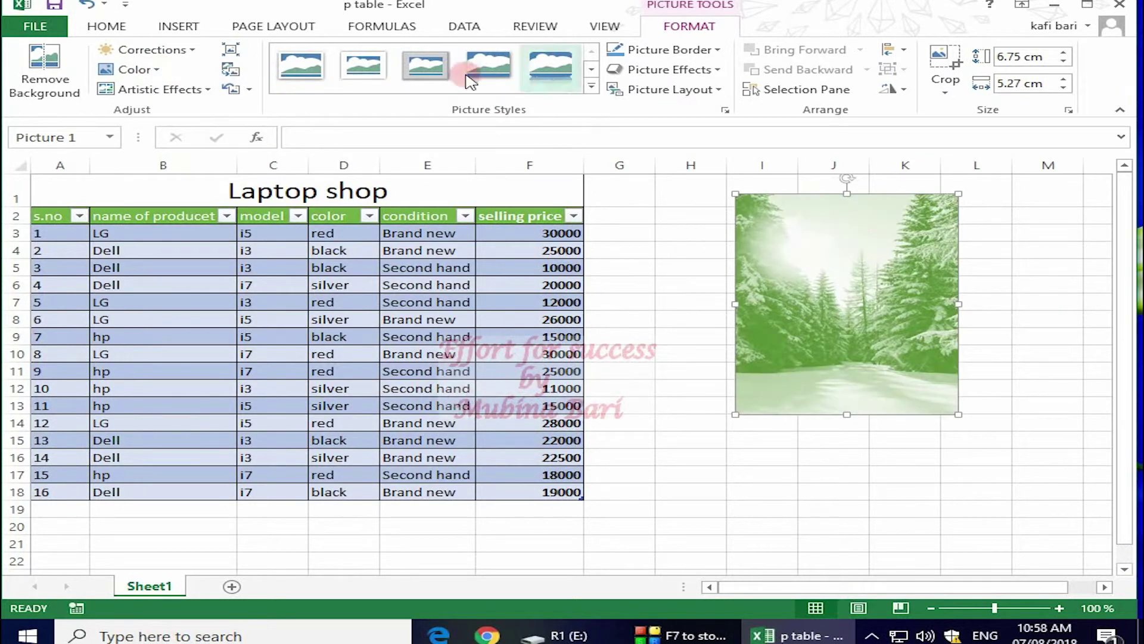
click(251, 90)
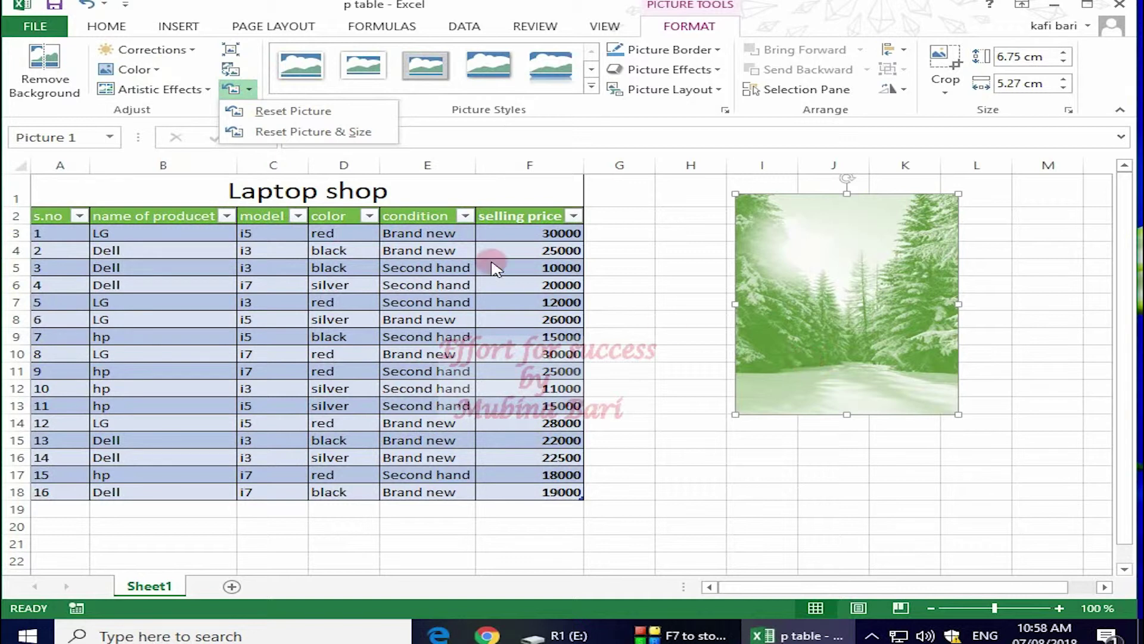
click(298, 118)
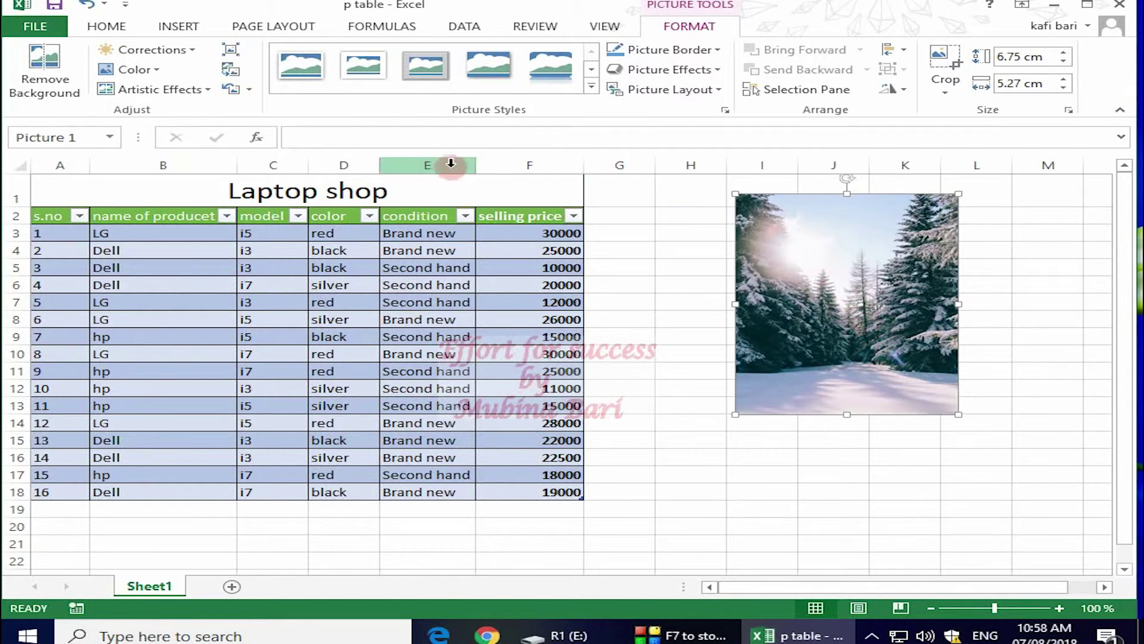
- Apply the metallic oval frame, the last picture style in the gallery, to the forest picture
click(593, 88)
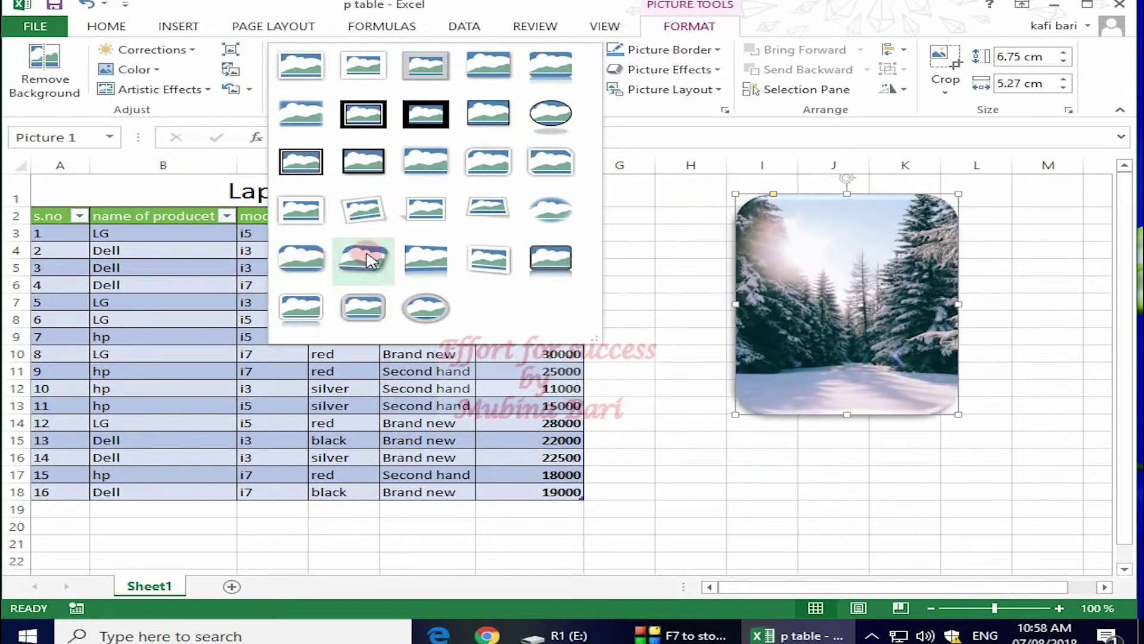
click(417, 302)
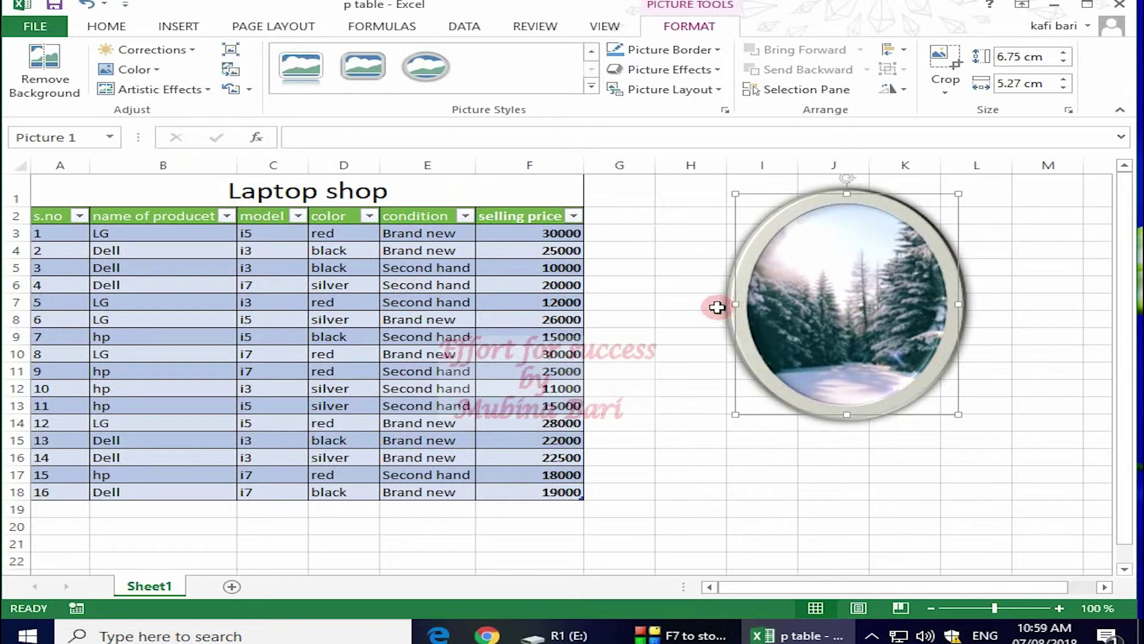
click(708, 189)
click(909, 304)
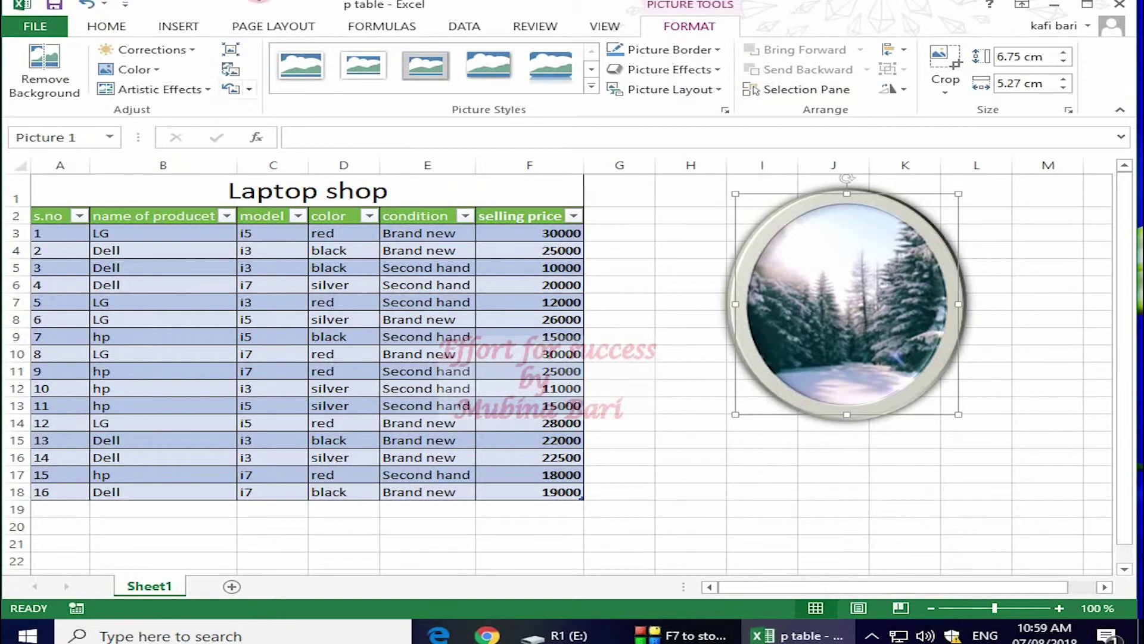
- Color the picture's border dark green, and browse the border weights and dash styles without applying one
click(718, 51)
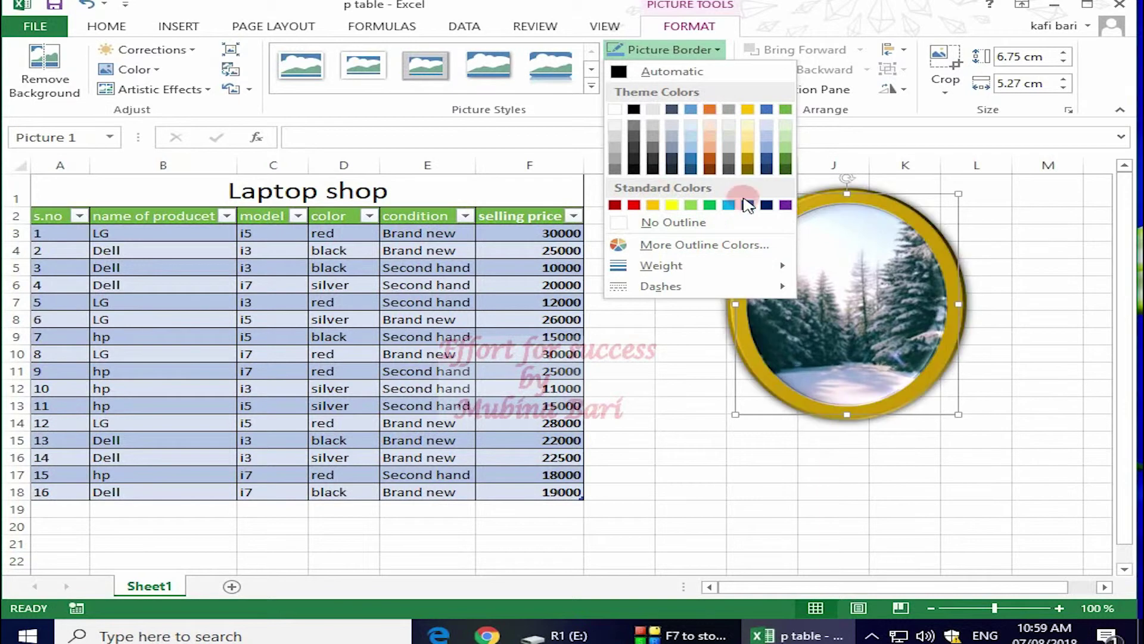
click(786, 160)
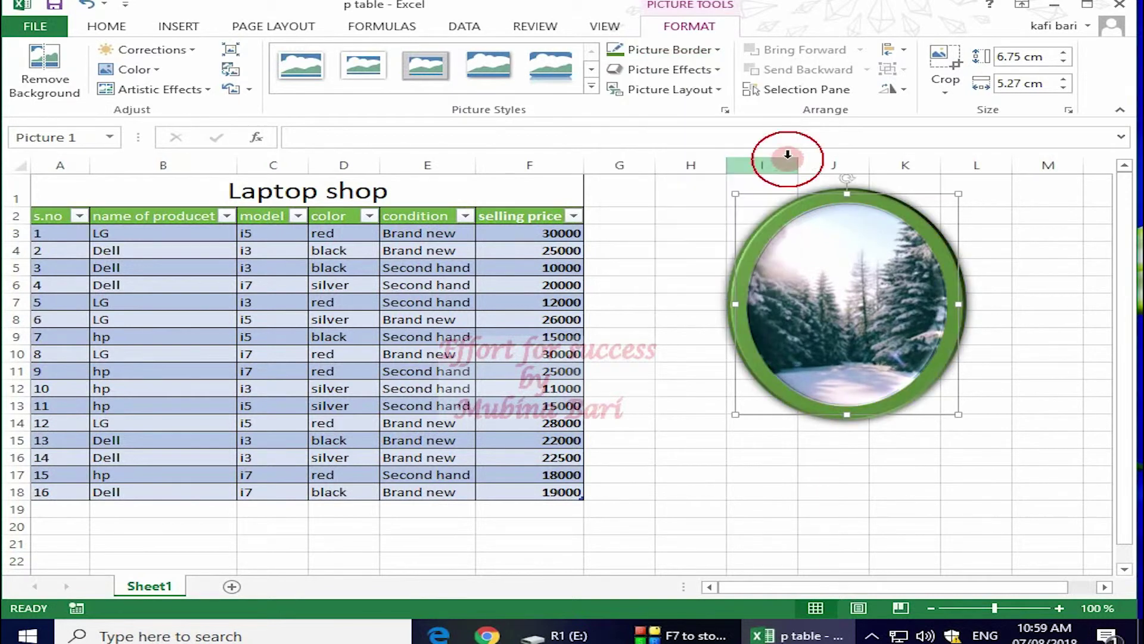
click(715, 50)
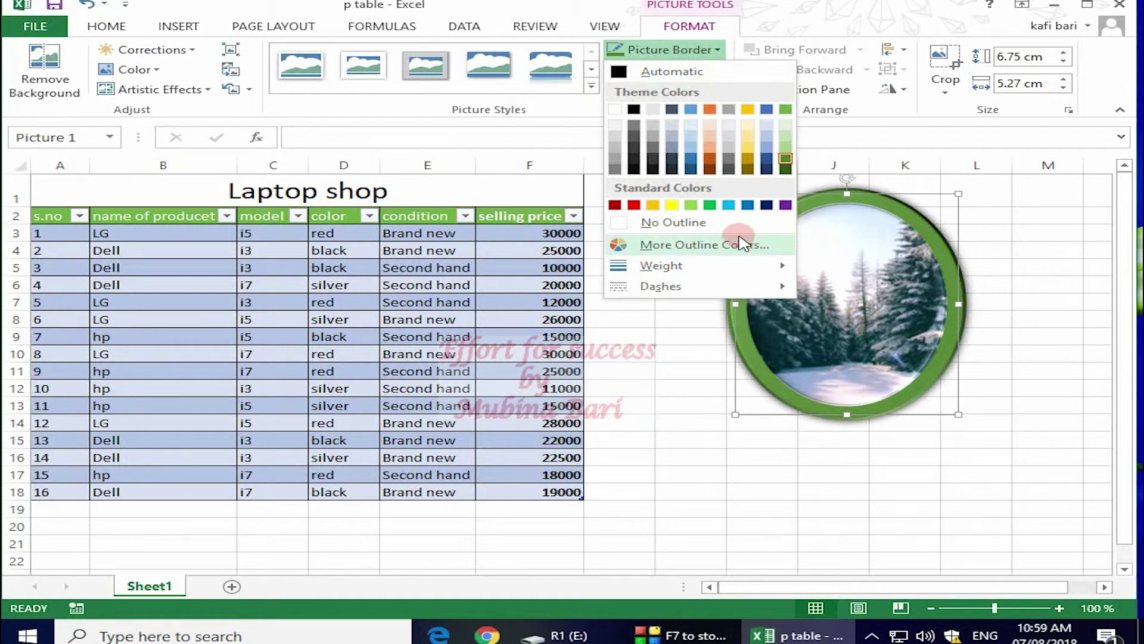
mouse_move(656, 265)
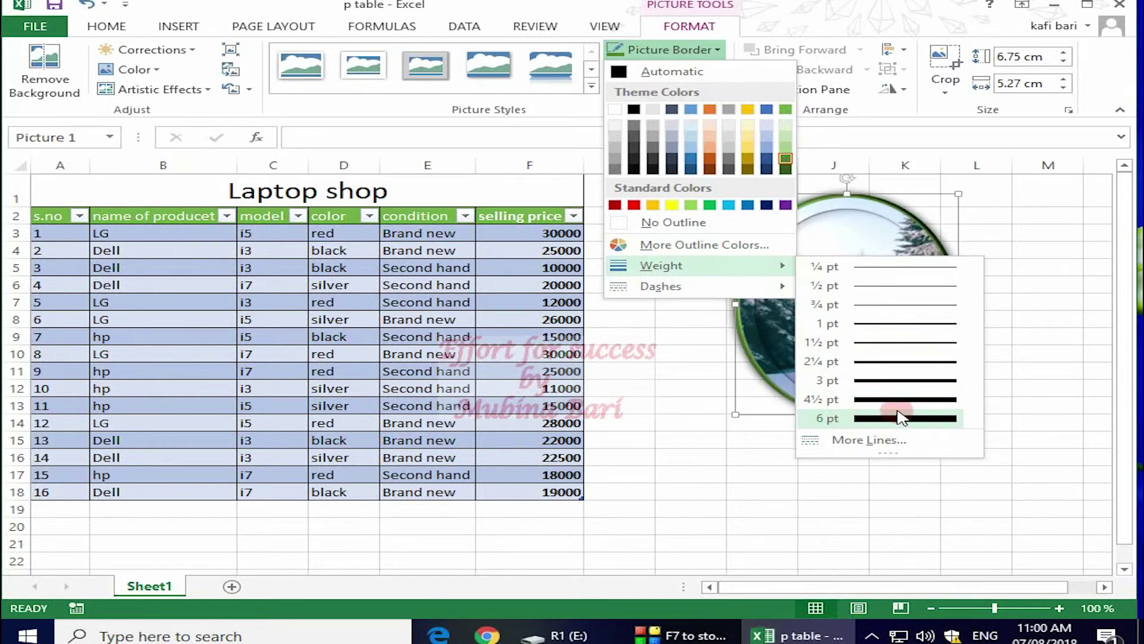
mouse_move(696, 291)
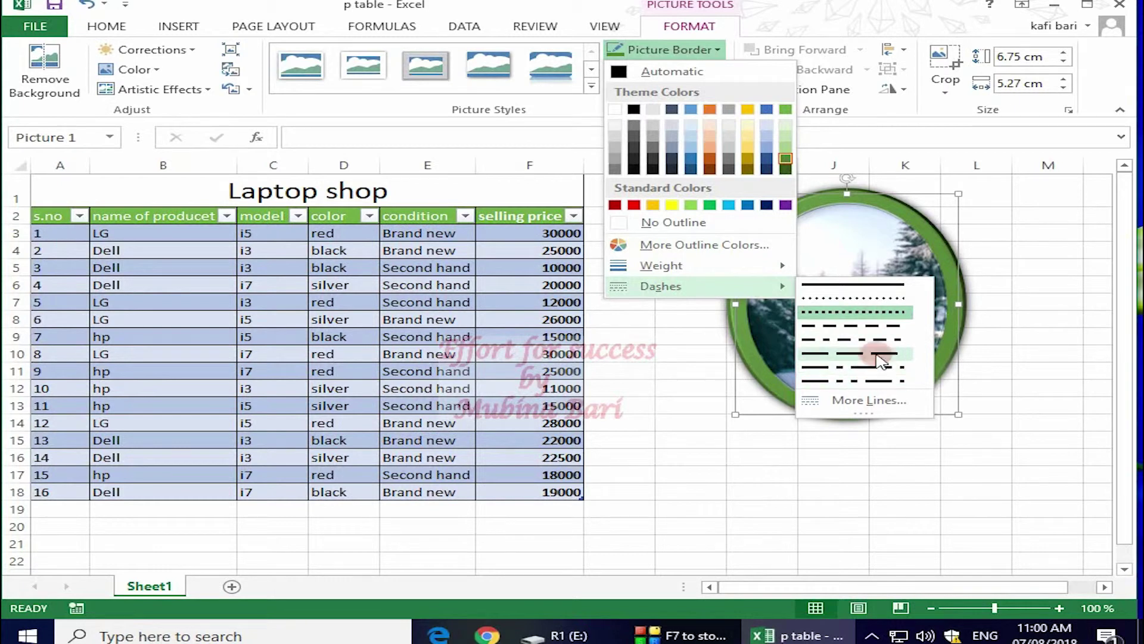
click(656, 361)
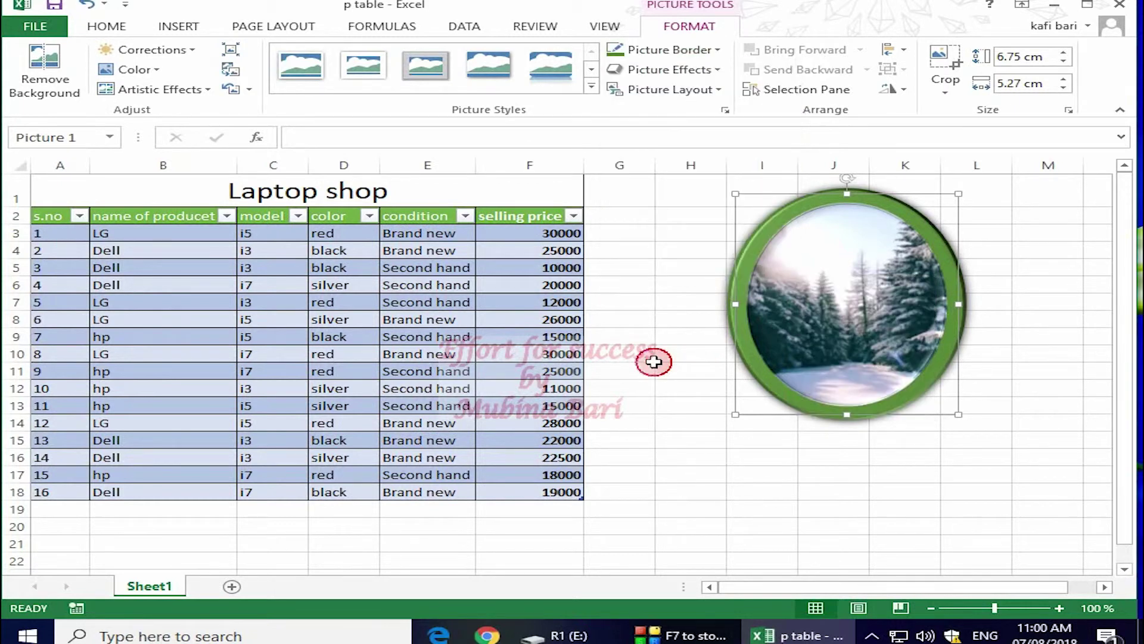
- View the 3-D rotation, preset and shadow effects available for the picture without applying one
click(718, 70)
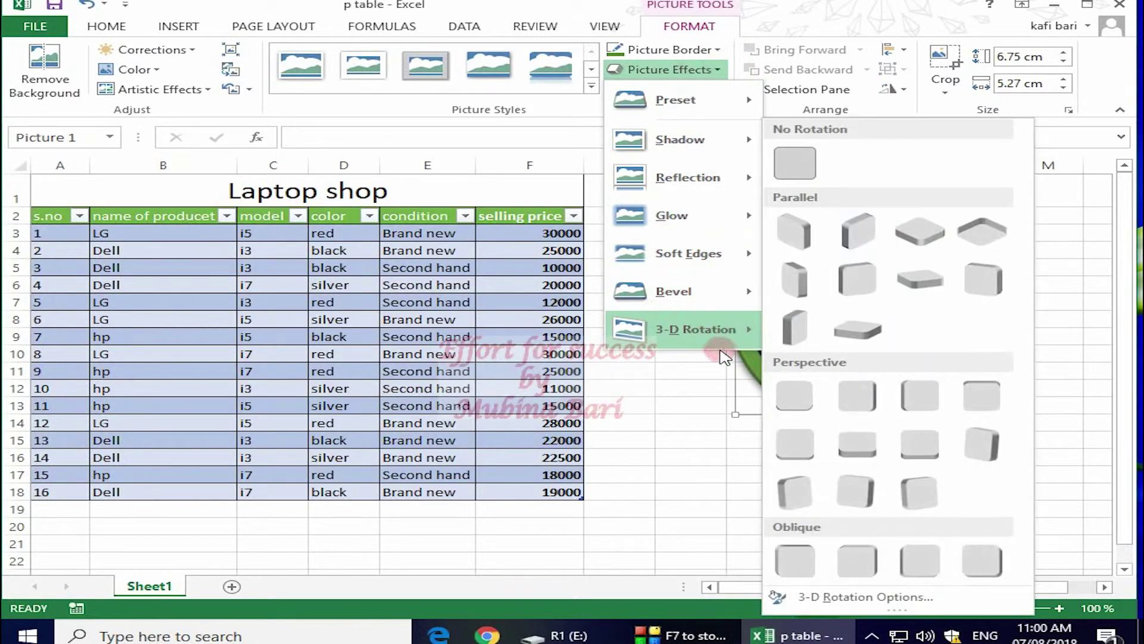
mouse_move(694, 122)
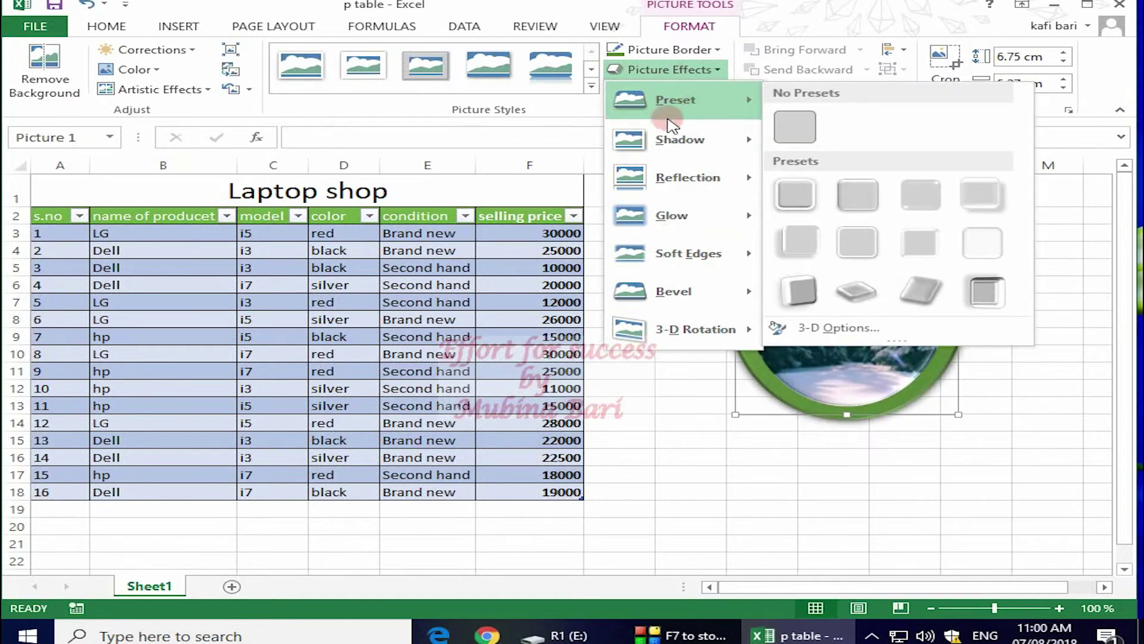
mouse_move(708, 140)
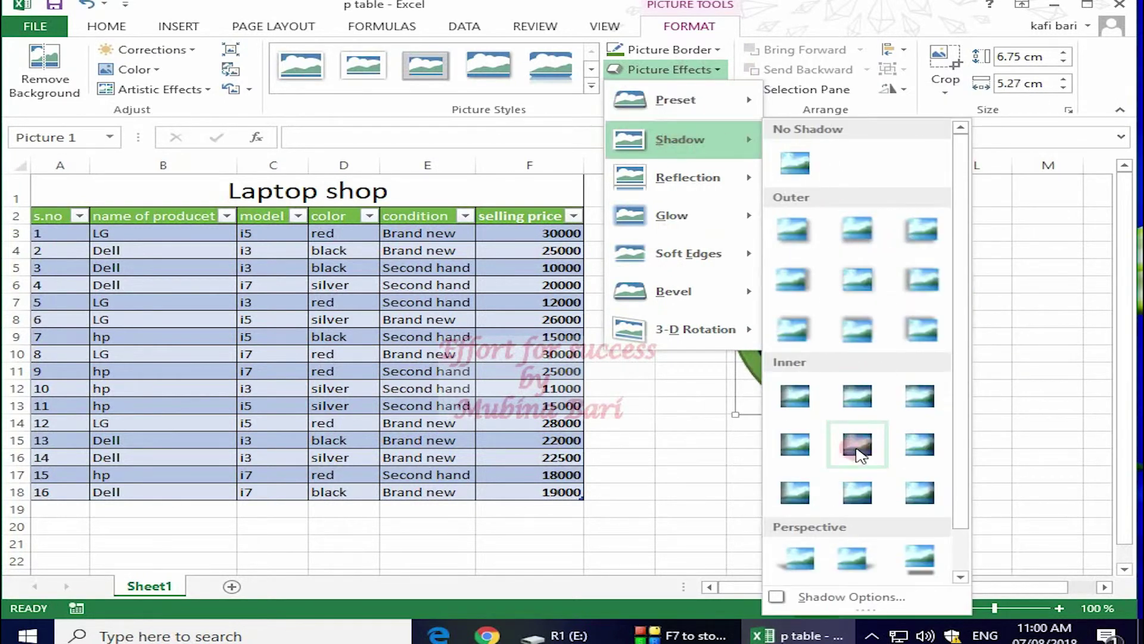
click(1017, 244)
- Move the picture over the lower rows of the table's first columns, and apply the second Perspective shadow to it
drag(812, 281, 165, 459)
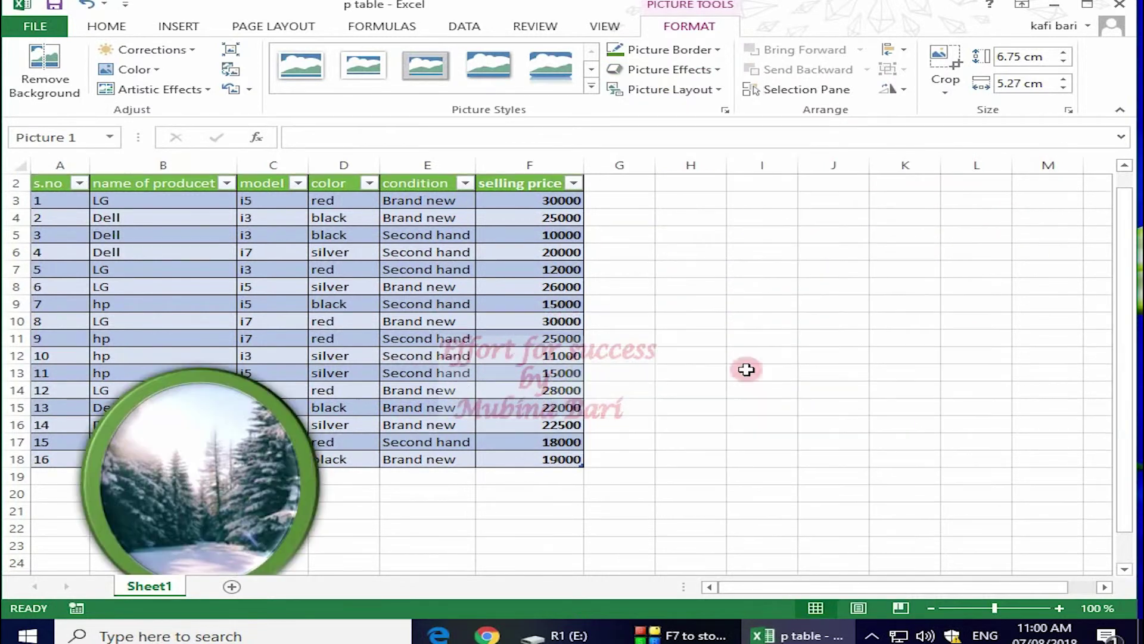
click(718, 71)
mouse_move(718, 148)
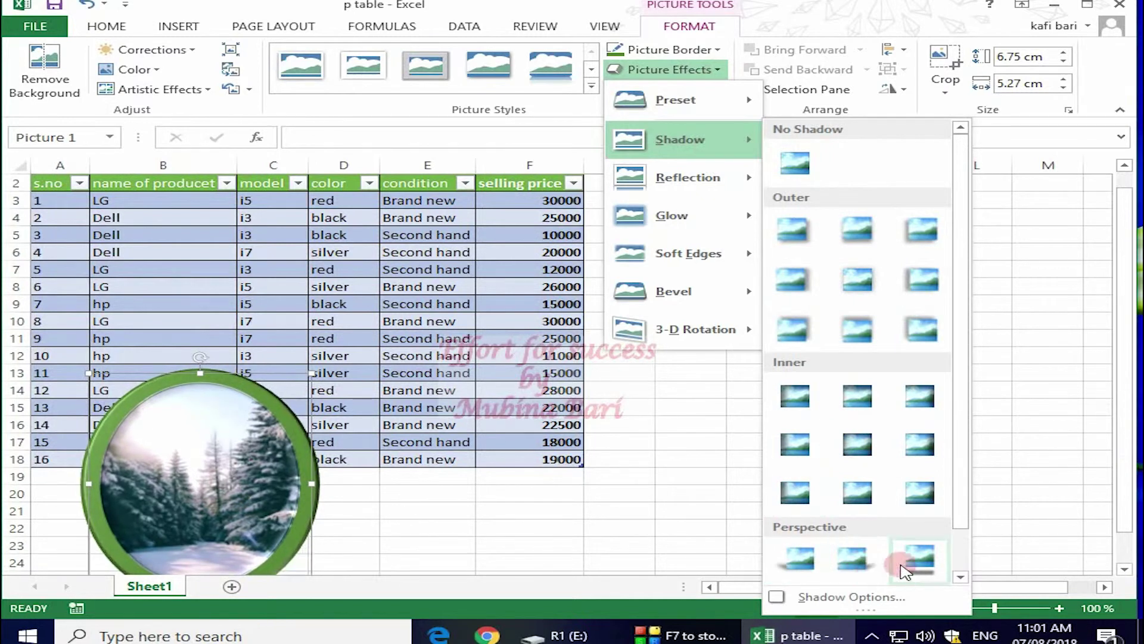
click(856, 567)
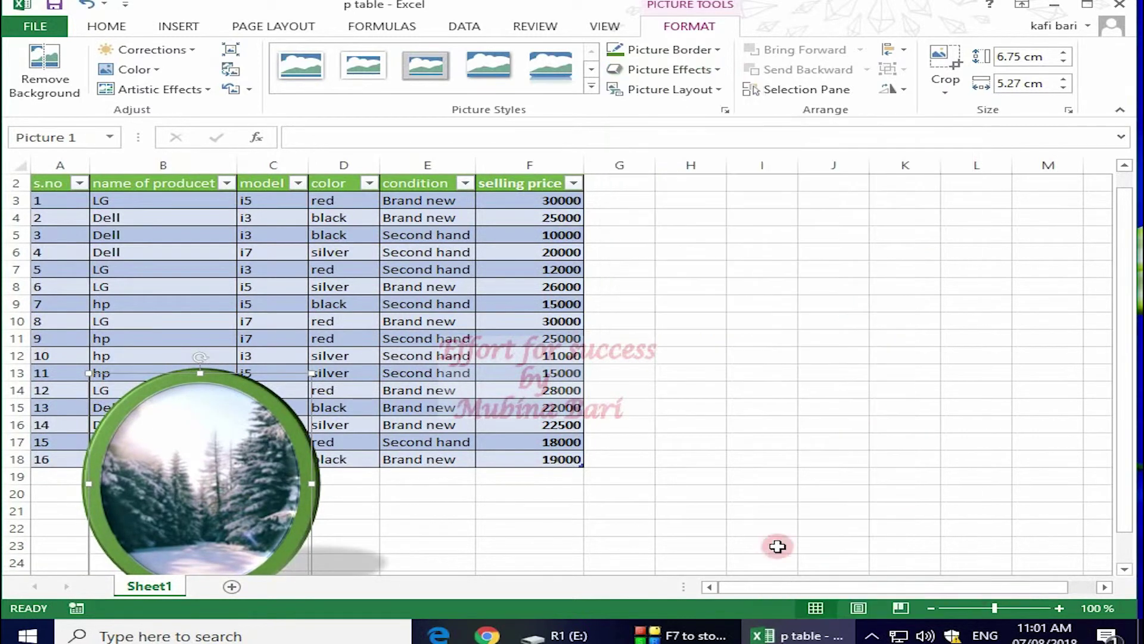
- Add the middle reflection variation to the framed picture
drag(1123, 437, 1126, 466)
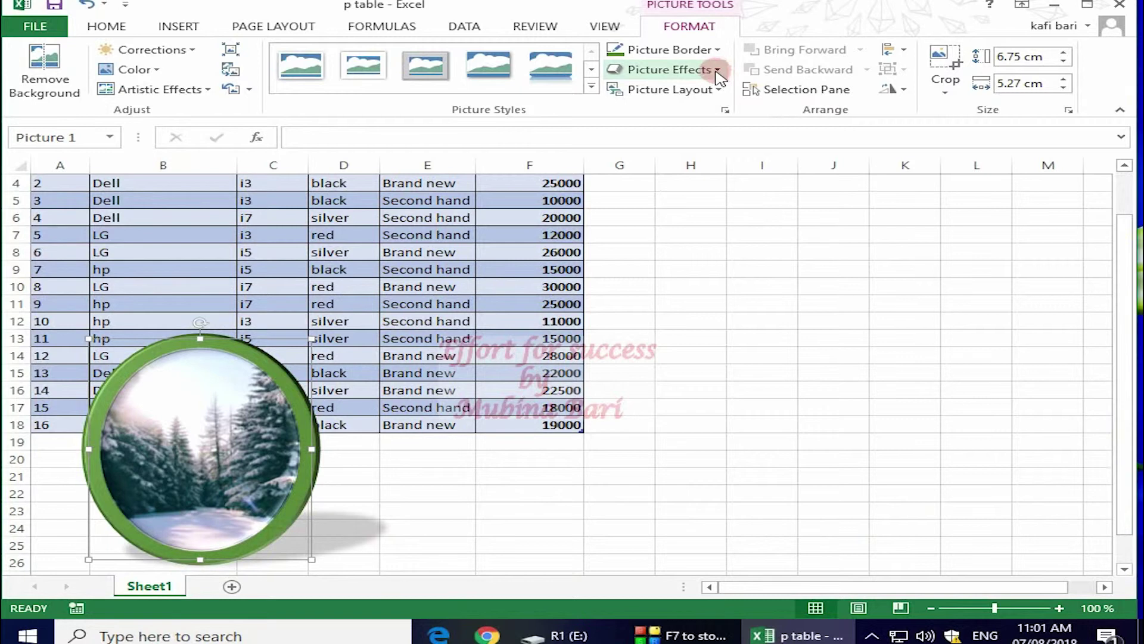
click(718, 72)
mouse_move(671, 179)
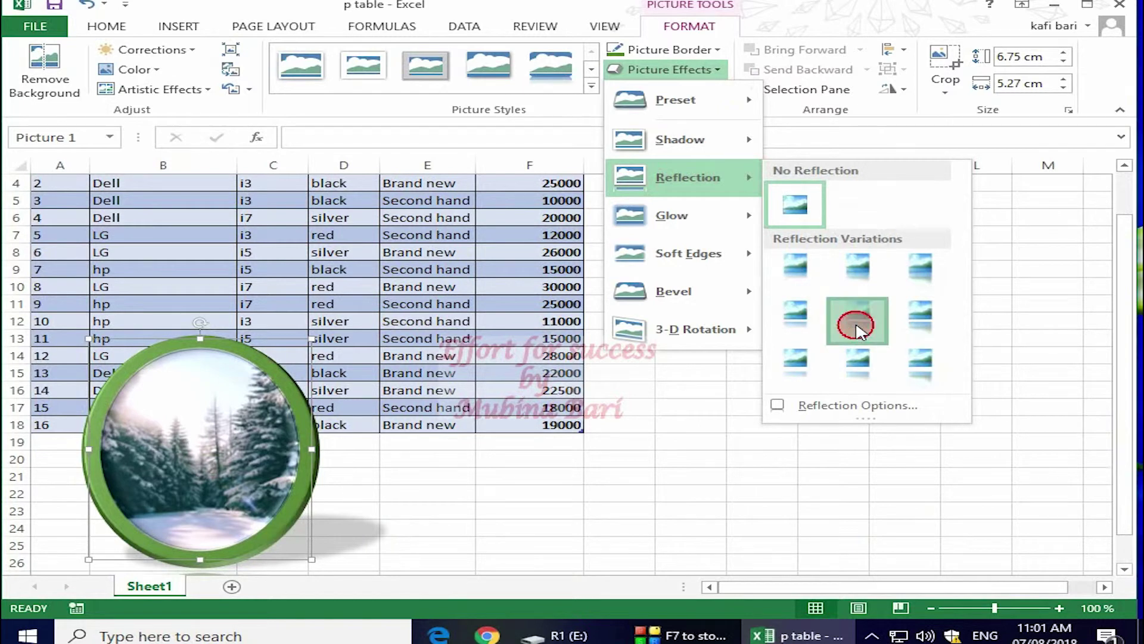
click(859, 323)
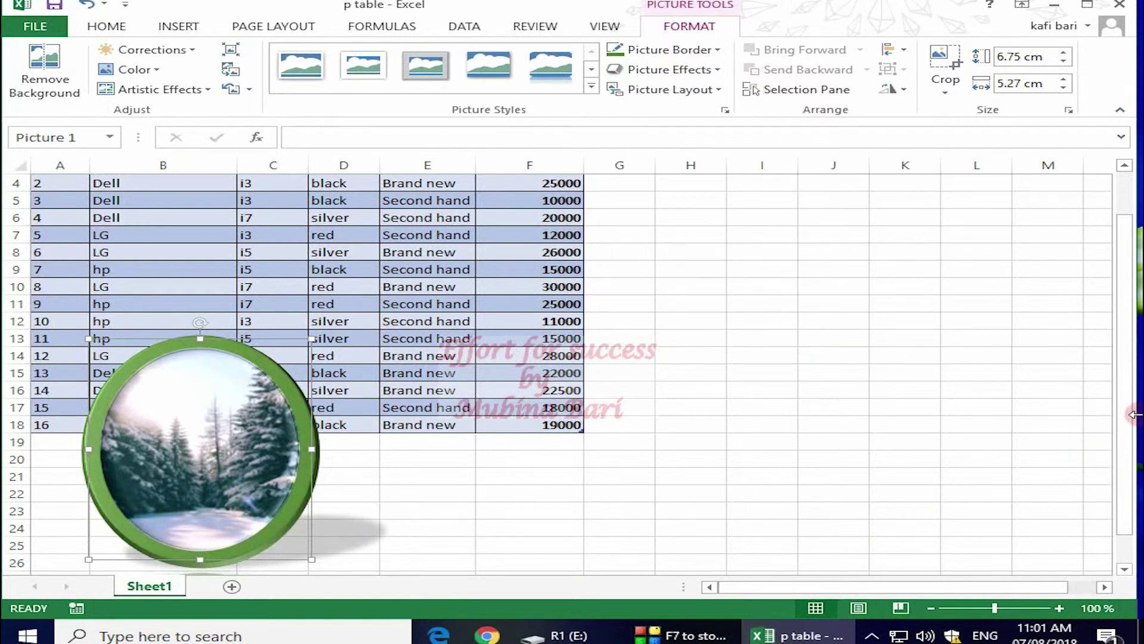
- Apply the middle 3-D rotation in the last Perspective row, and move the picture beside the table around columns H to J
click(1127, 420)
drag(1127, 420, 1113, 503)
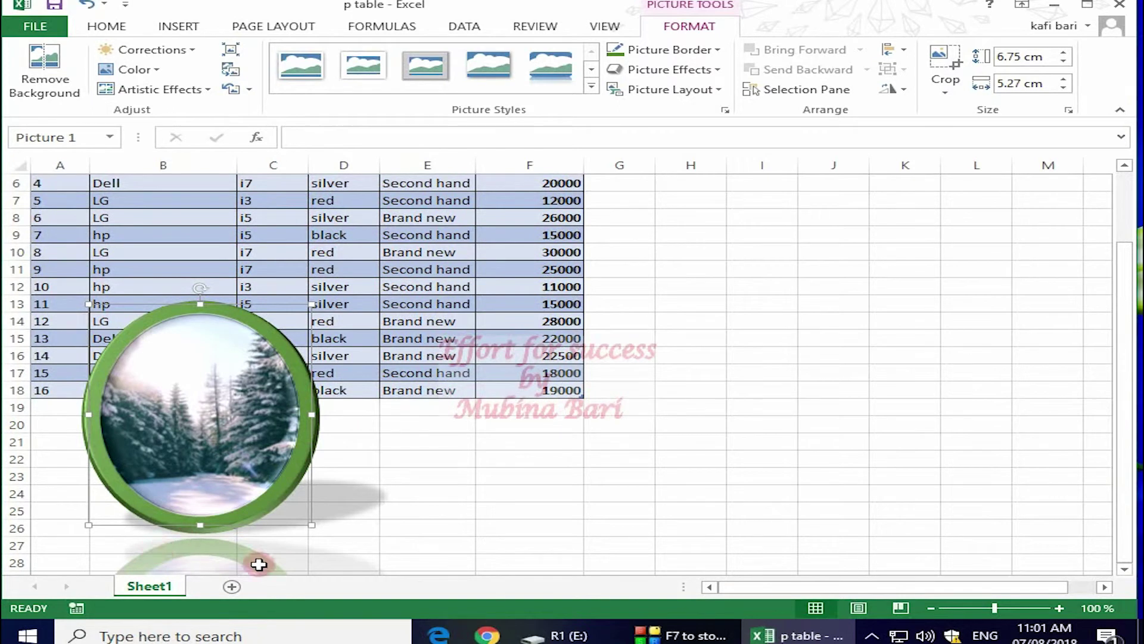
click(717, 70)
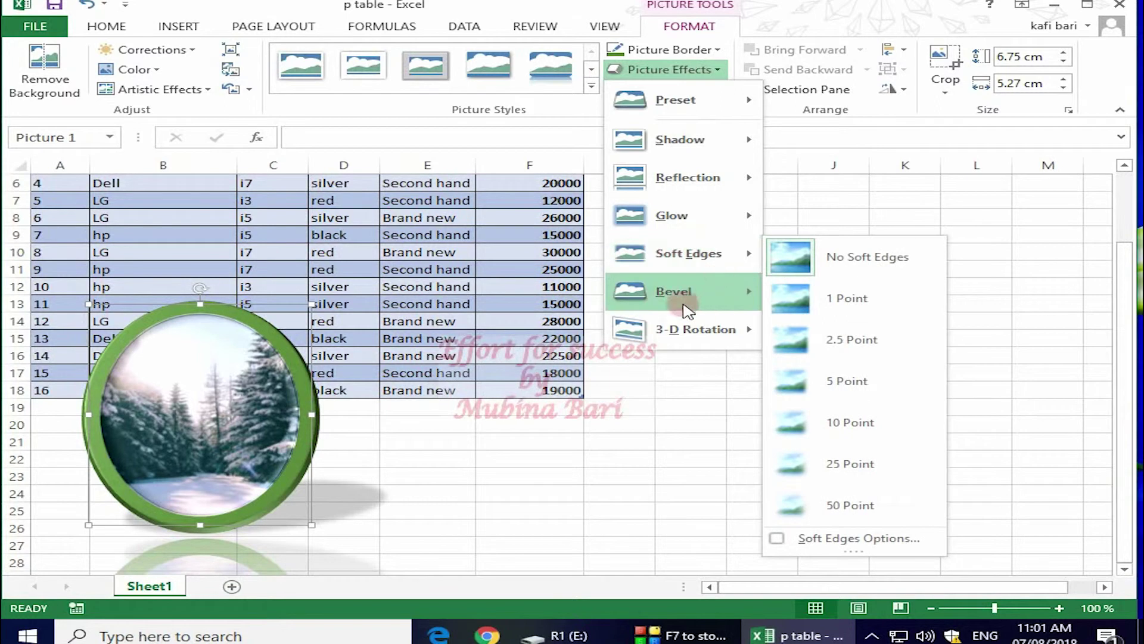
mouse_move(710, 329)
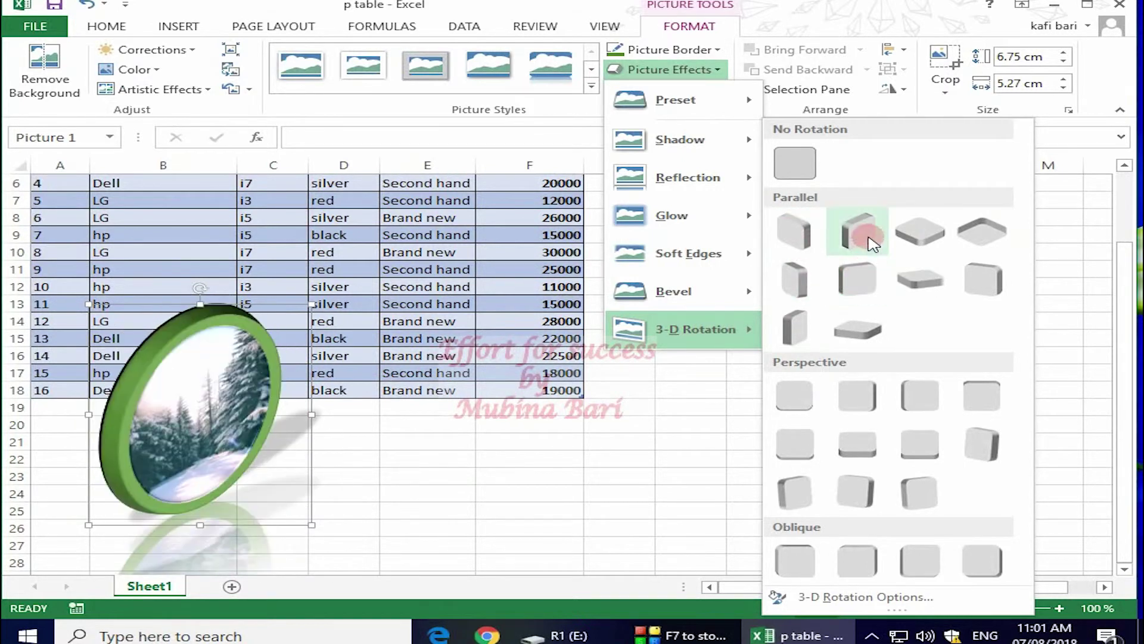
click(857, 486)
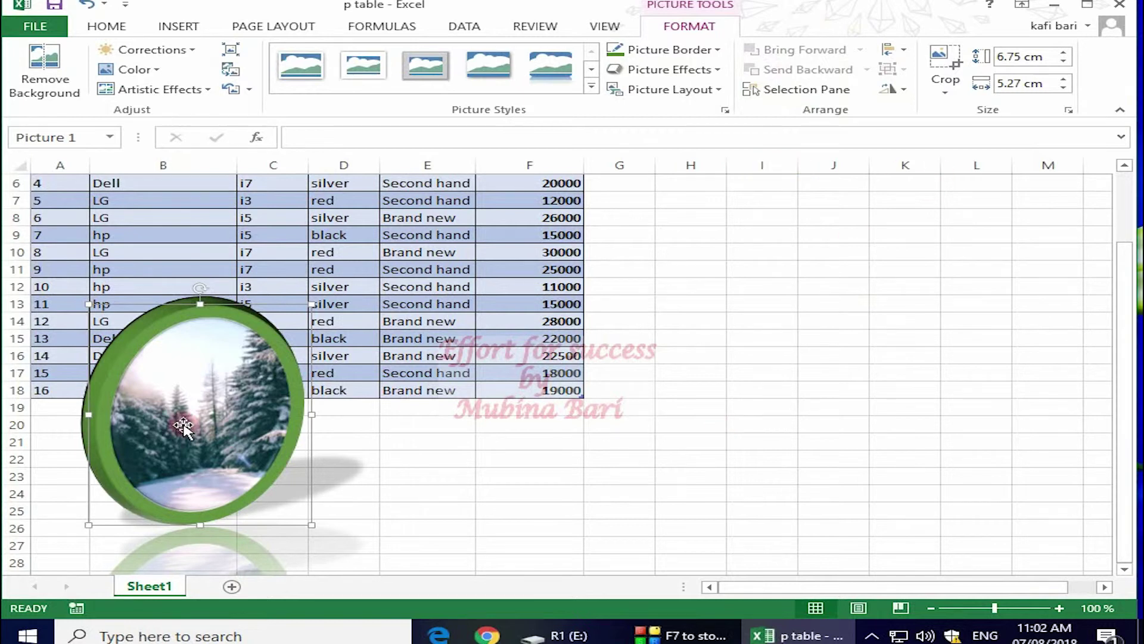
drag(169, 397, 748, 302)
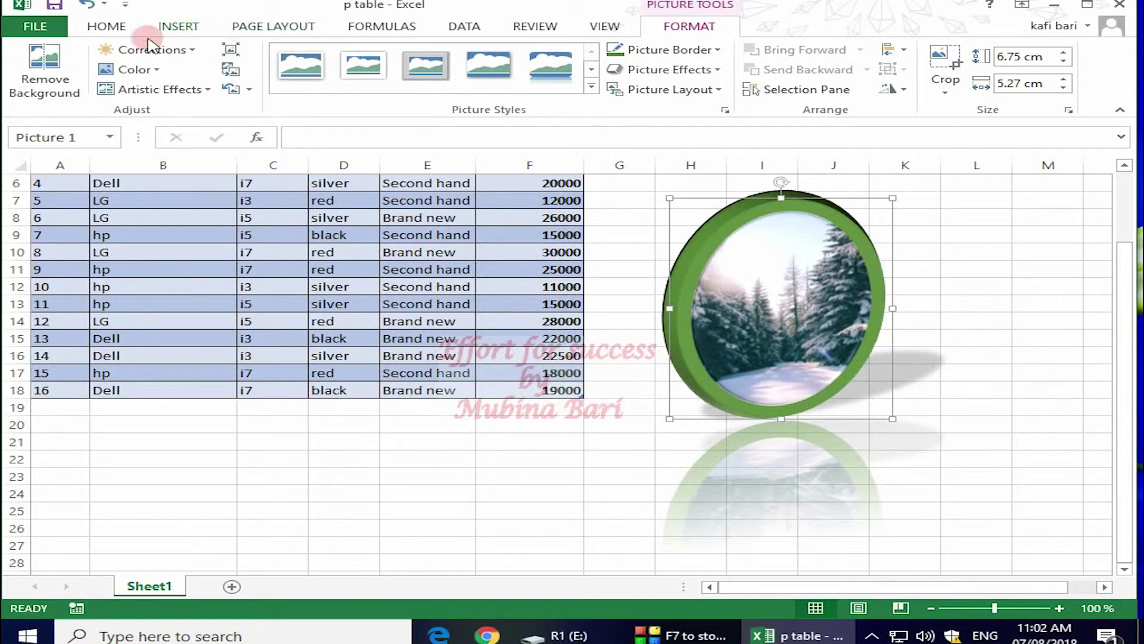
- Insert the picture pexels-photo-225203 from the Desktop's picture folder into the sheet
click(178, 26)
click(173, 65)
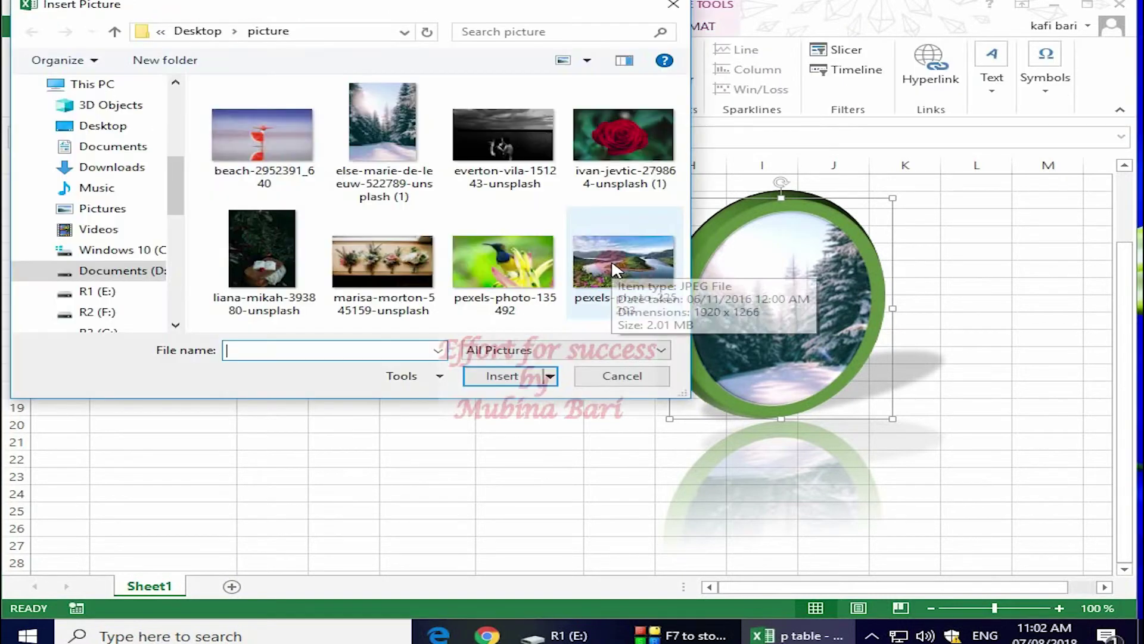
click(614, 266)
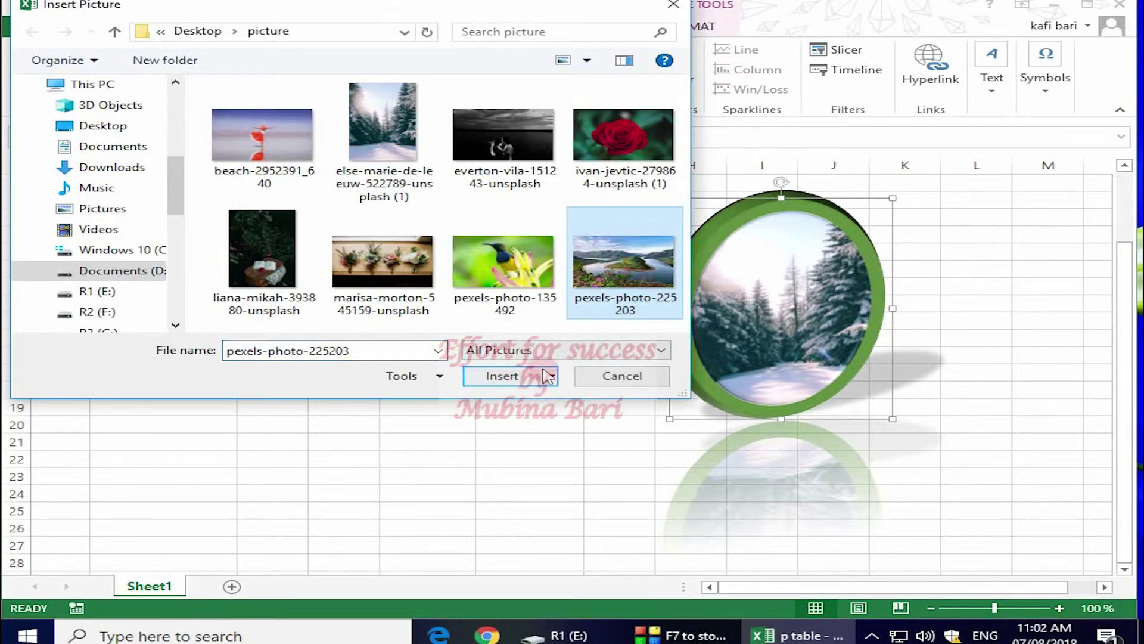
click(503, 375)
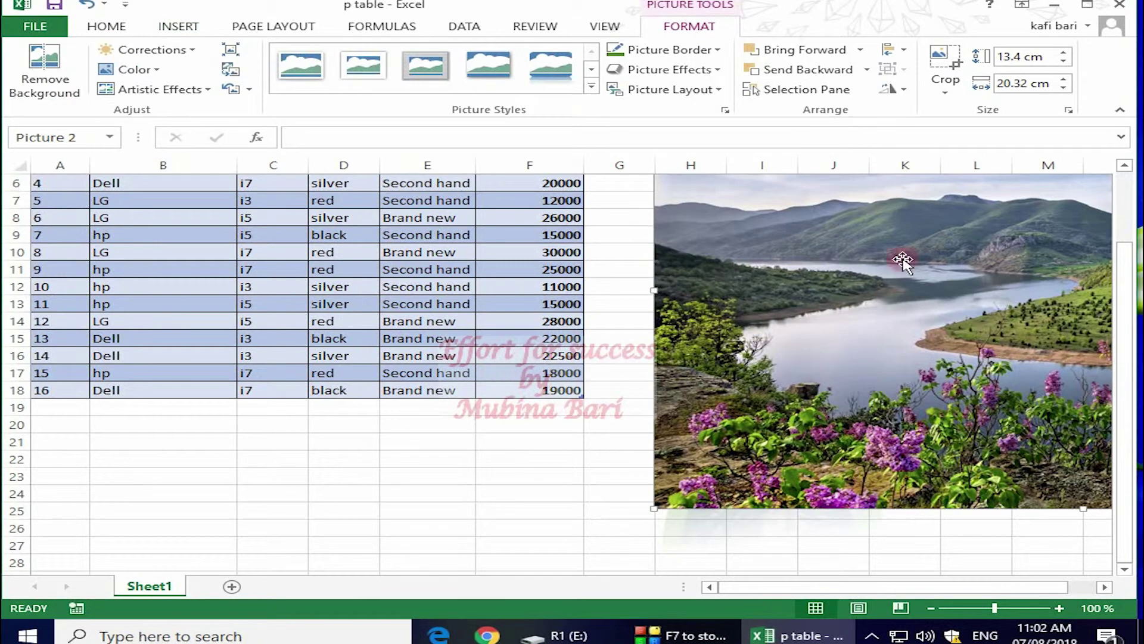
- Shrink the lake picture to about 4.42 cm high and 5.15 cm wide, and place it overlapping the framed forest picture
drag(886, 323, 286, 323)
drag(912, 508, 507, 303)
drag(213, 209, 233, 237)
drag(1005, 361, 924, 284)
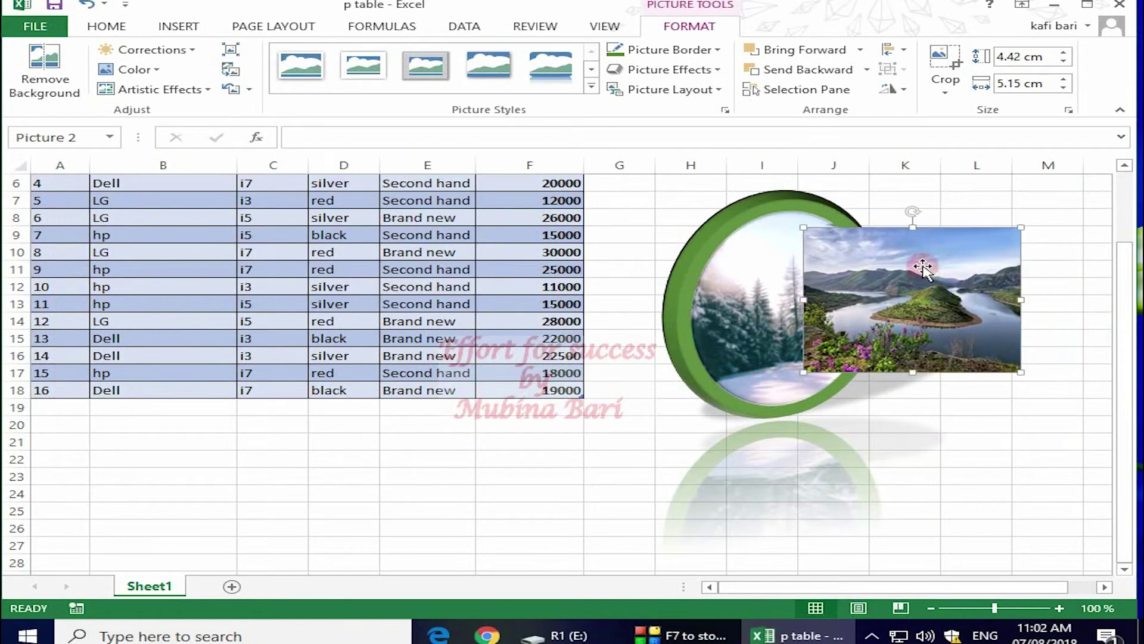
- Select the forest and lake pictures together, bring them forward one level, and bring them to the front
click(910, 457)
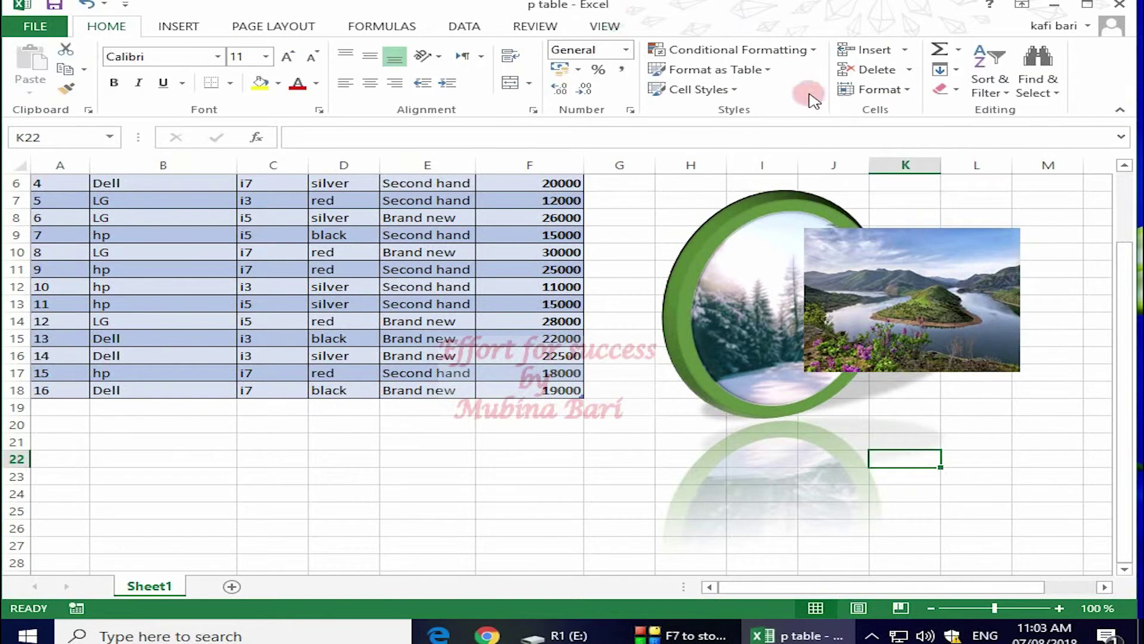
click(798, 353)
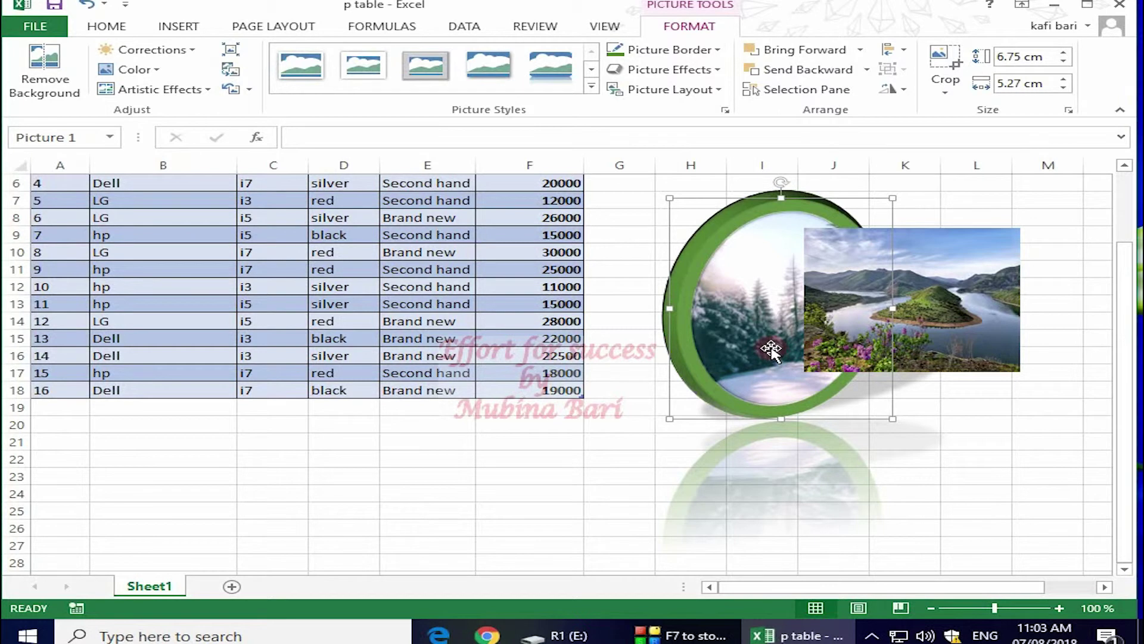
ctrl+click(934, 324)
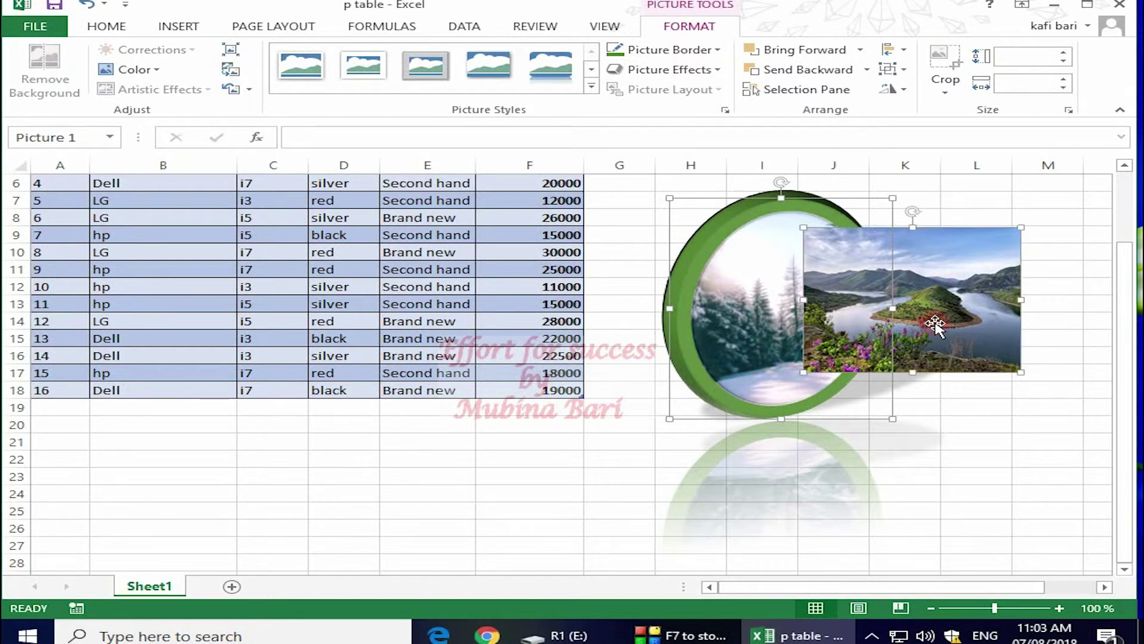
click(860, 51)
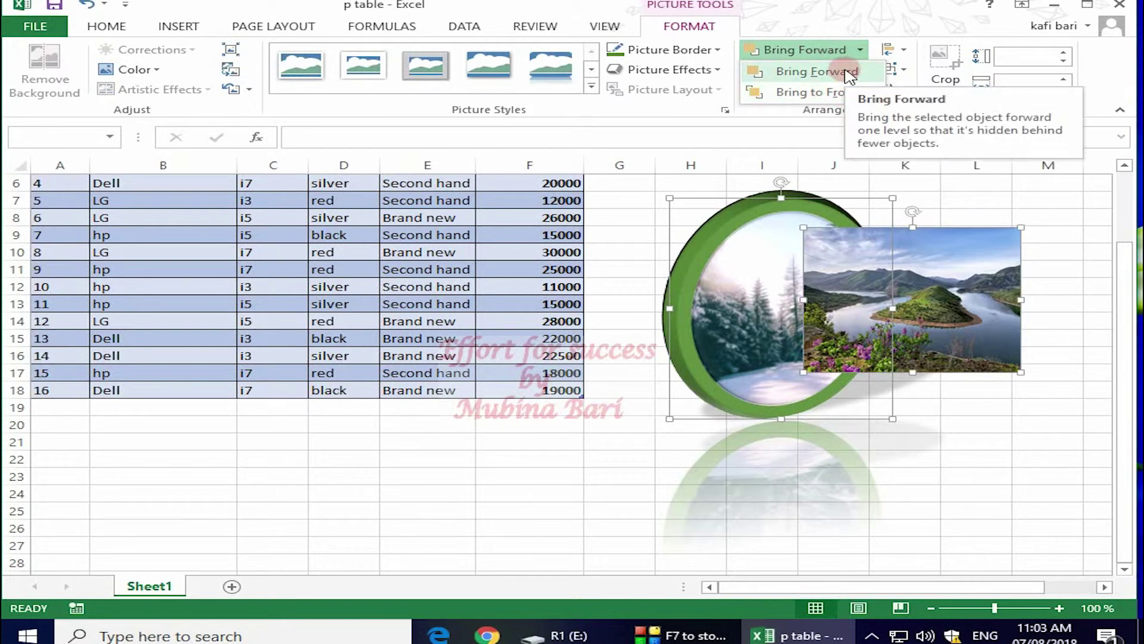
click(846, 72)
ctrl+click(991, 276)
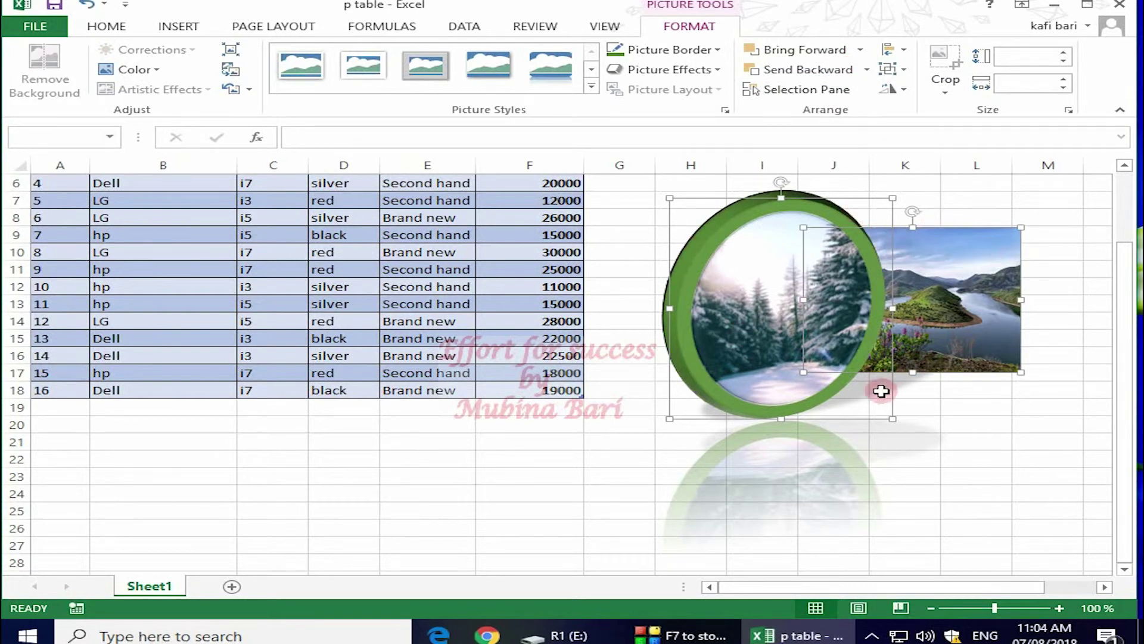
click(860, 49)
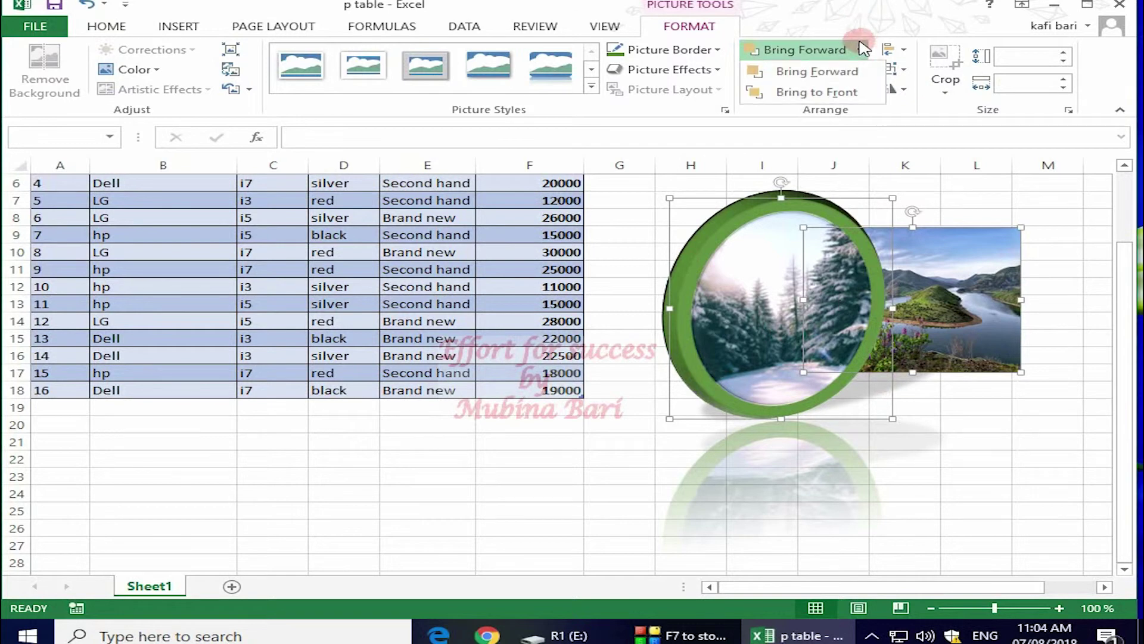
click(851, 94)
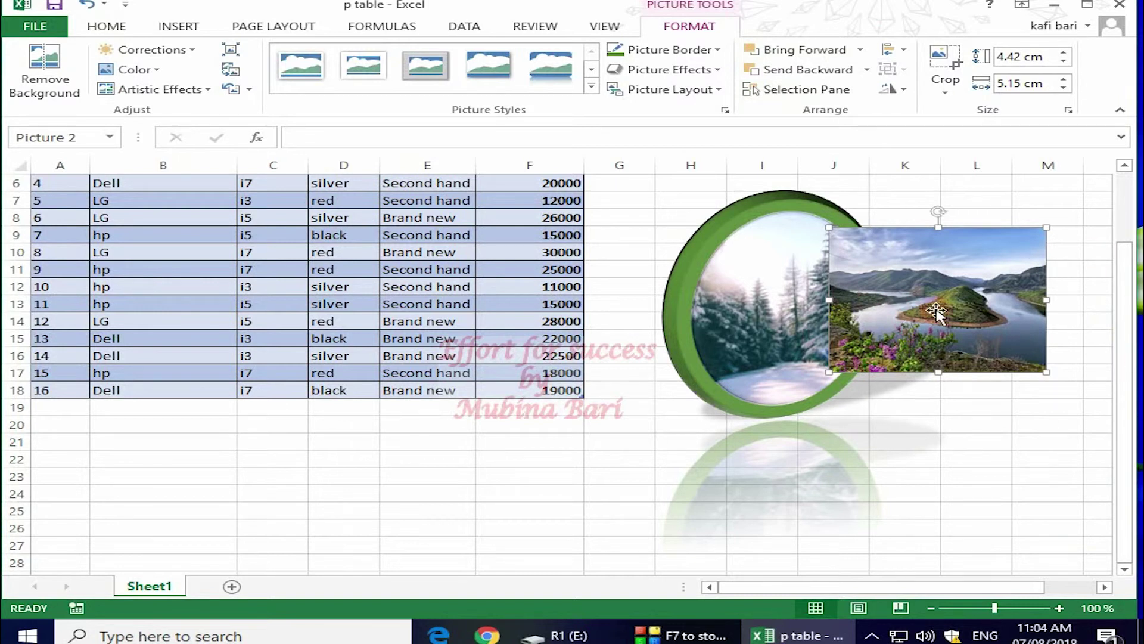
- Send the lake picture backward one level, and send both overlapping pictures to the back
click(865, 70)
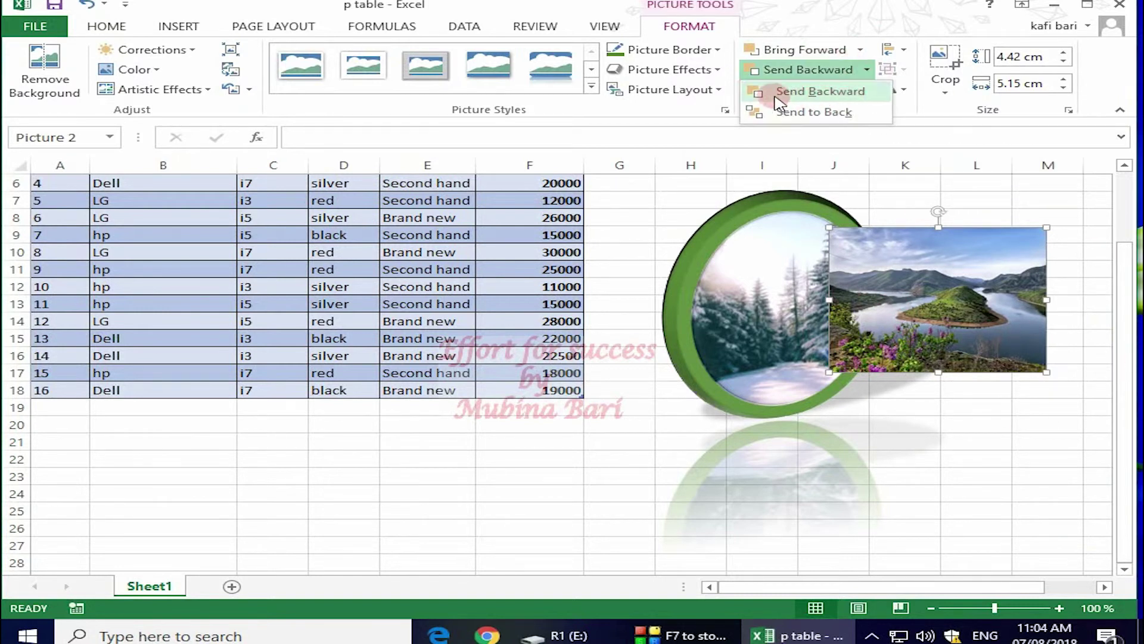
click(735, 276)
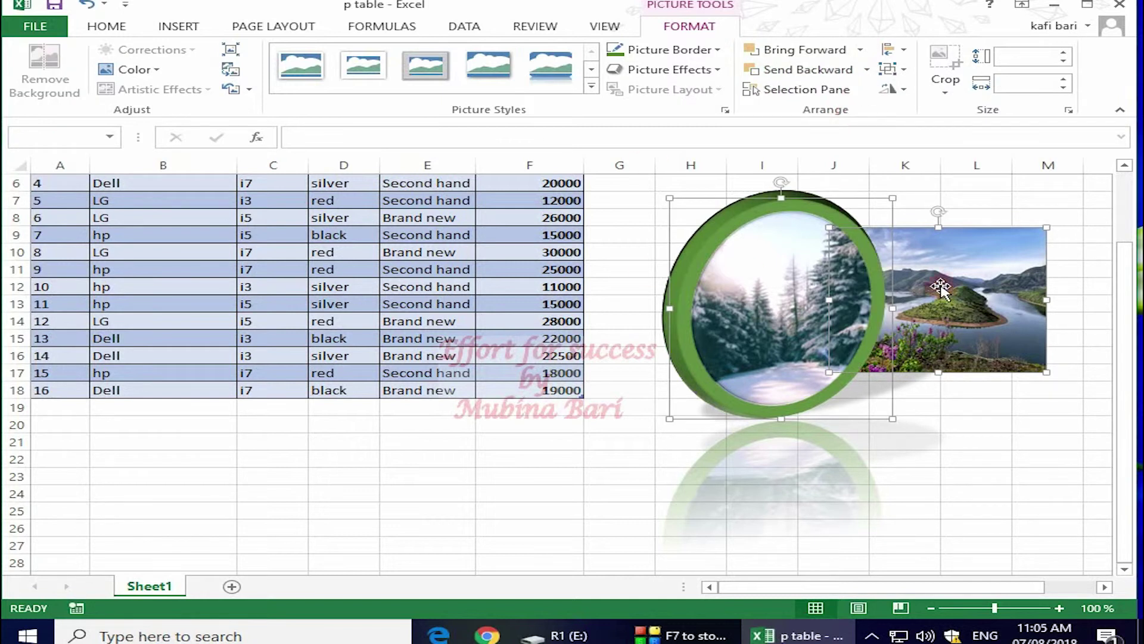
click(867, 71)
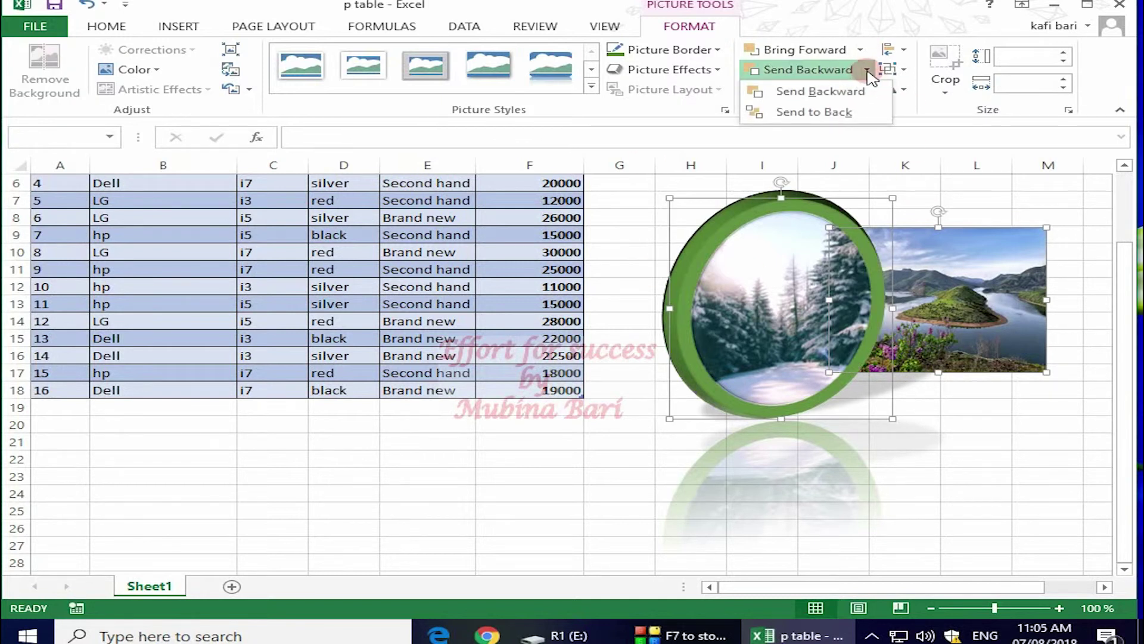
click(833, 113)
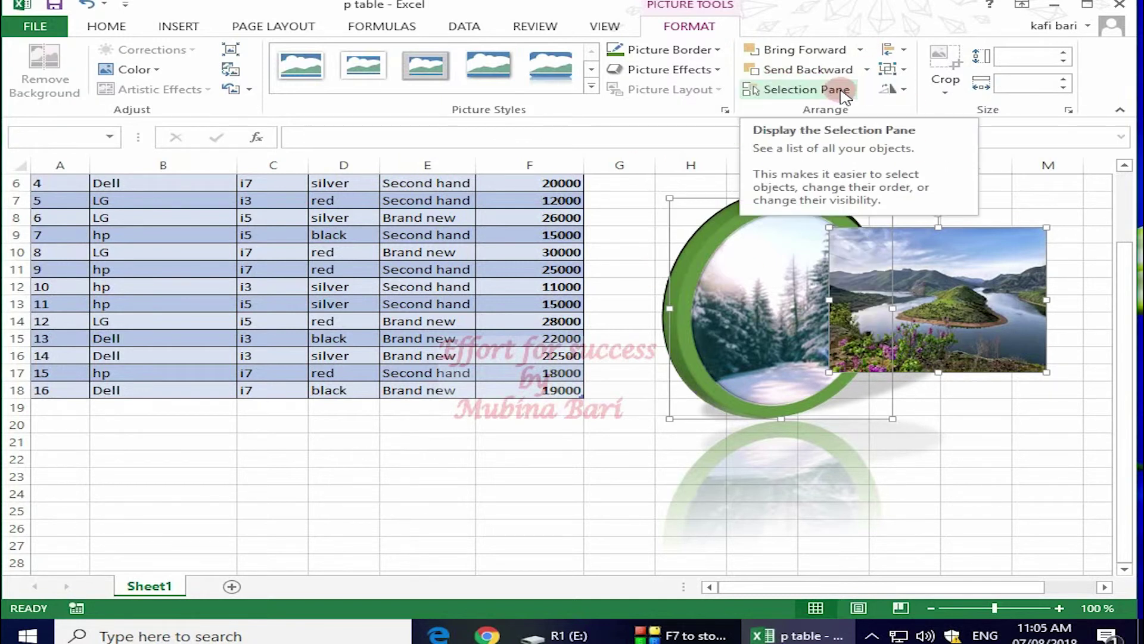
click(987, 434)
- Display the Selection Pane, pick Picture 2 from its list of objects, and close the pane
click(886, 278)
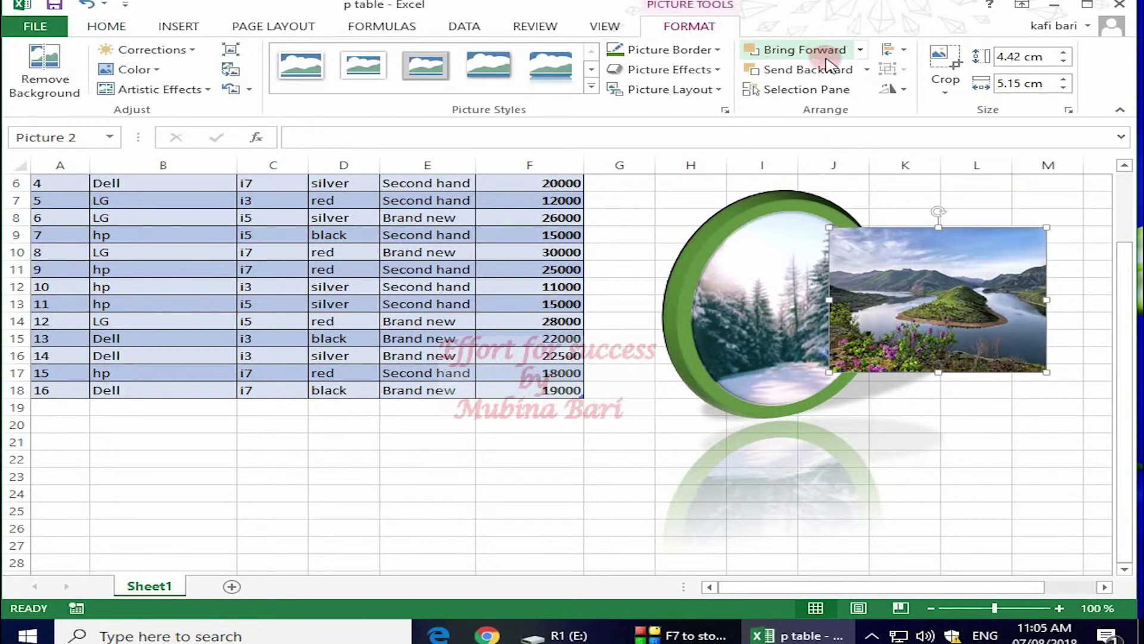
click(855, 90)
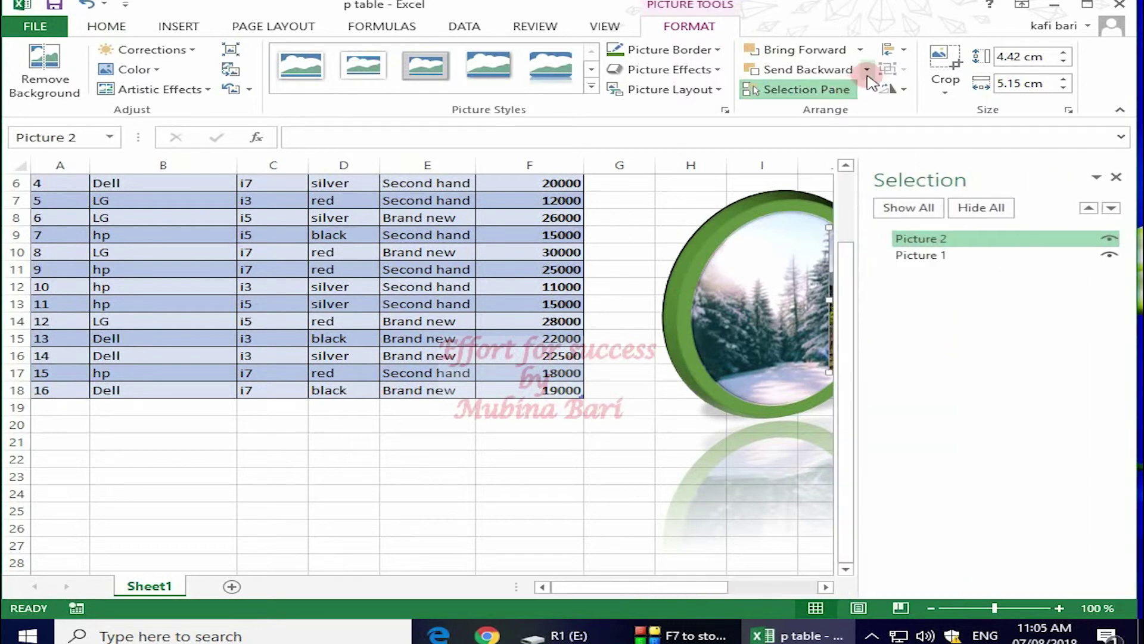
click(994, 241)
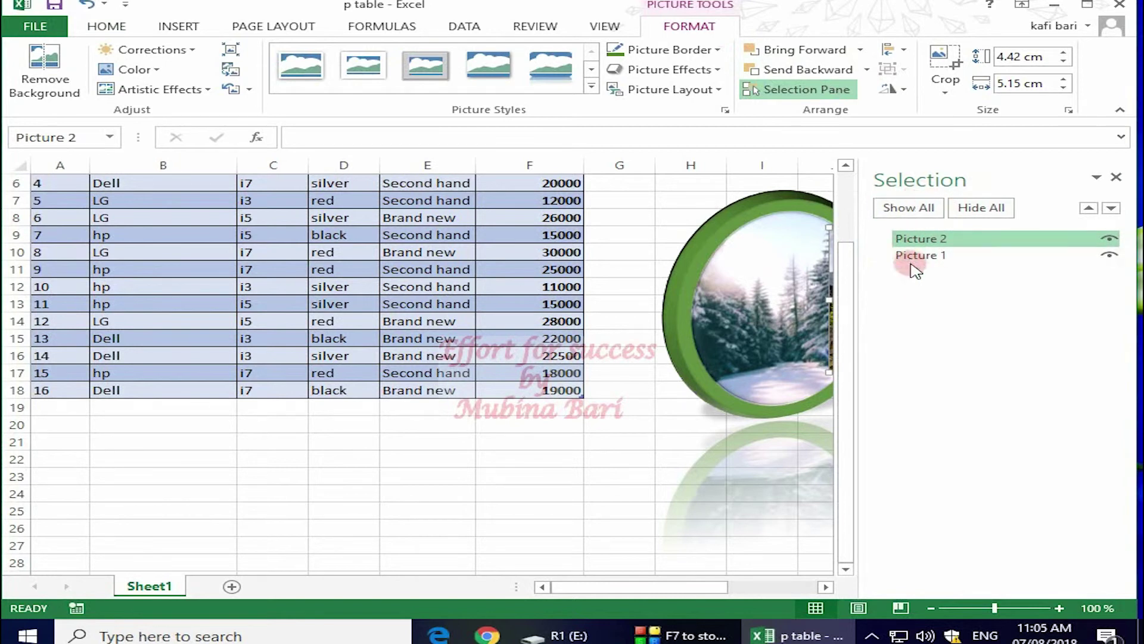
click(1116, 177)
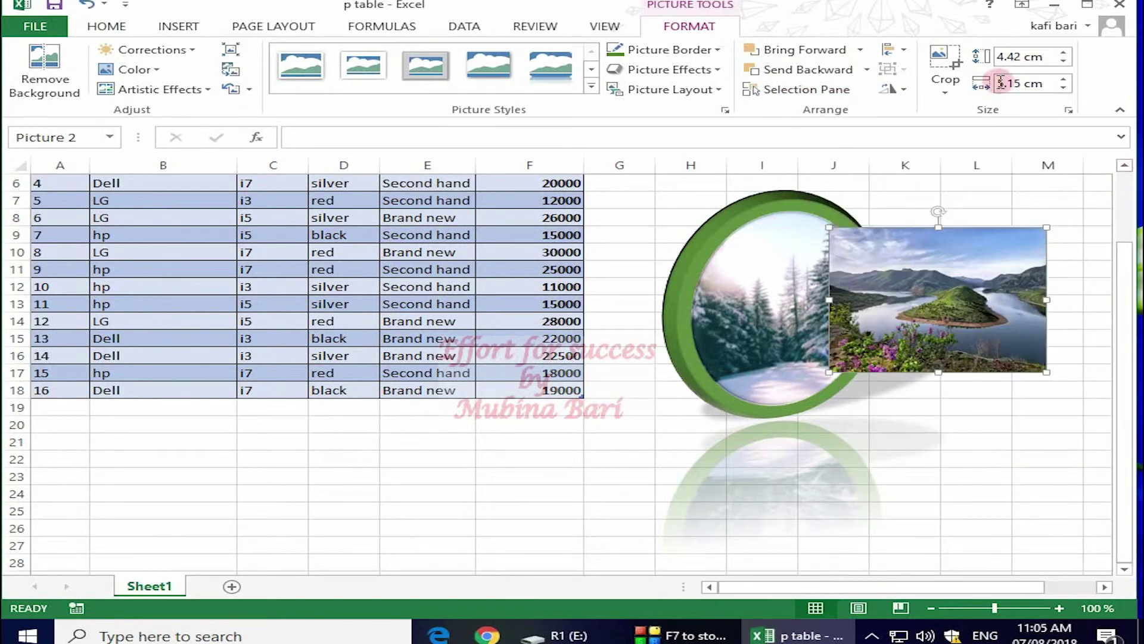
- Select both pictures and align them left, followed by centre alignment
key(ctrl+a)
click(905, 53)
click(905, 54)
click(905, 53)
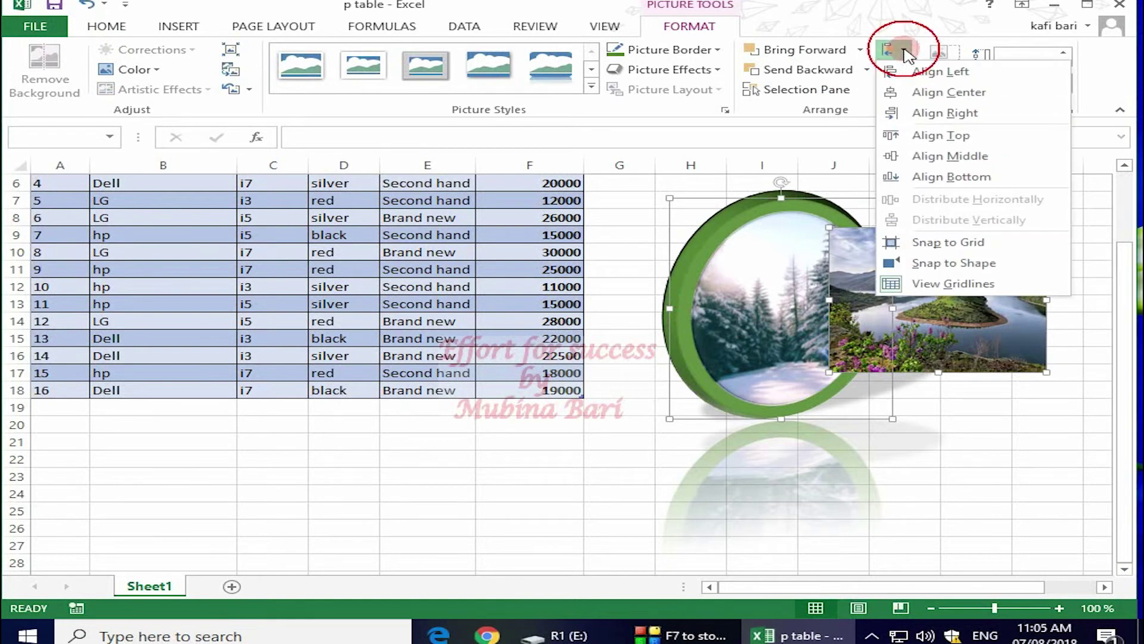
click(948, 72)
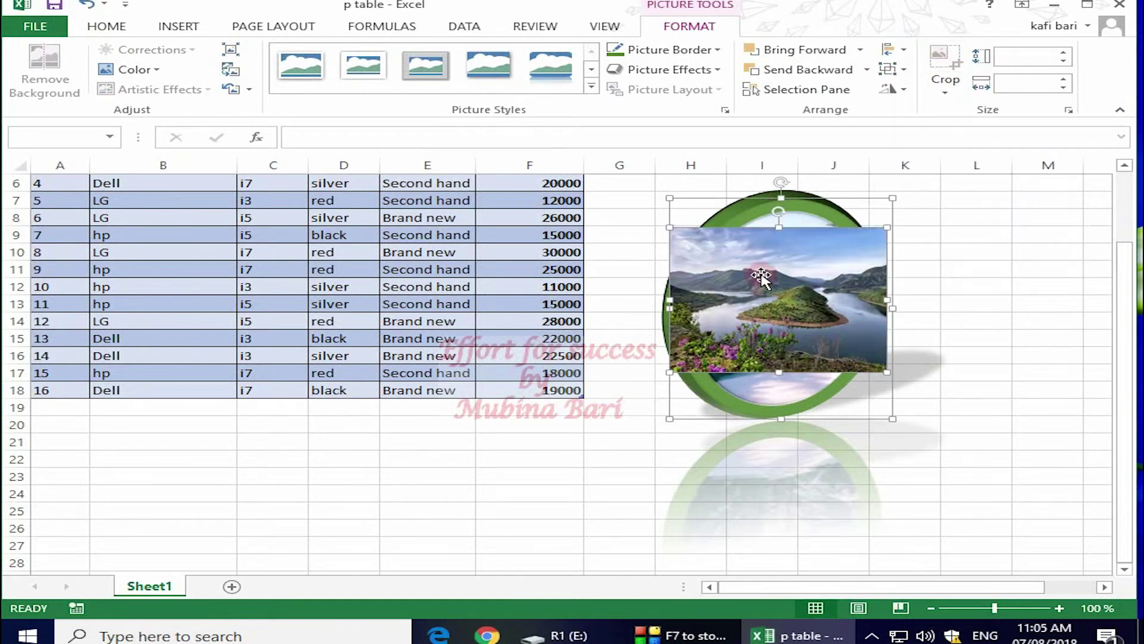
click(906, 48)
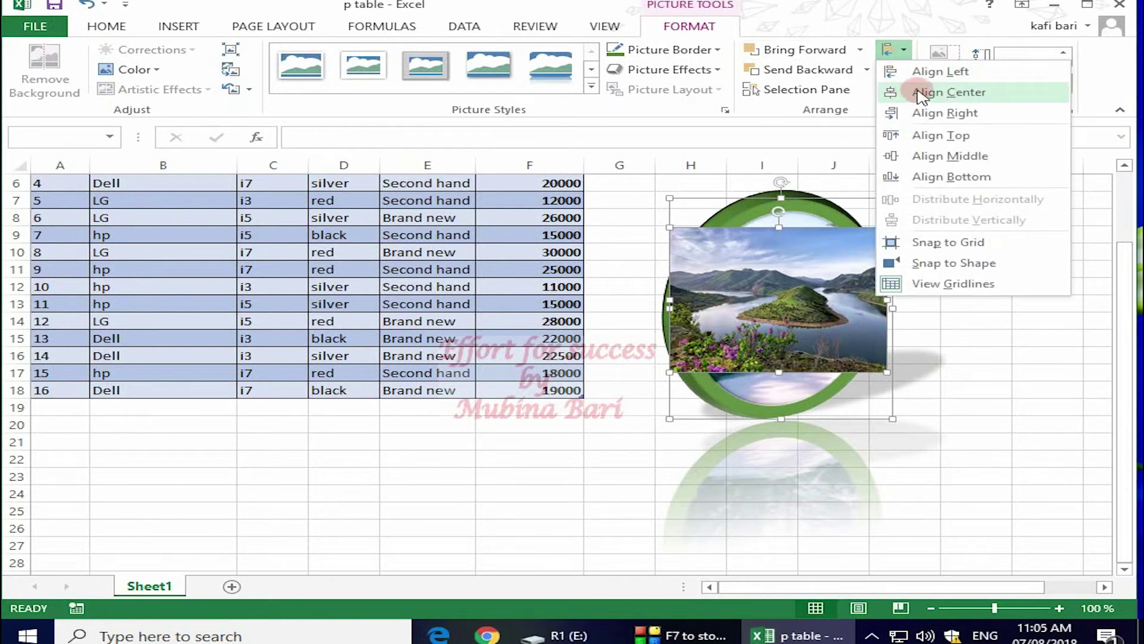
click(966, 94)
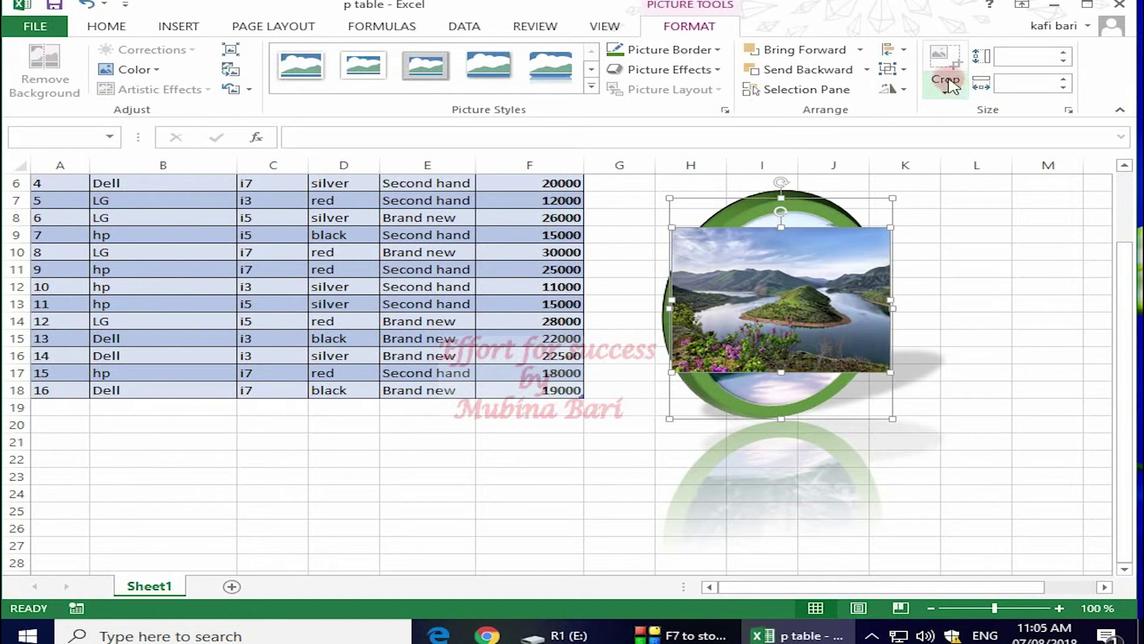
- Align the two selected pictures to the right and to the top
click(906, 51)
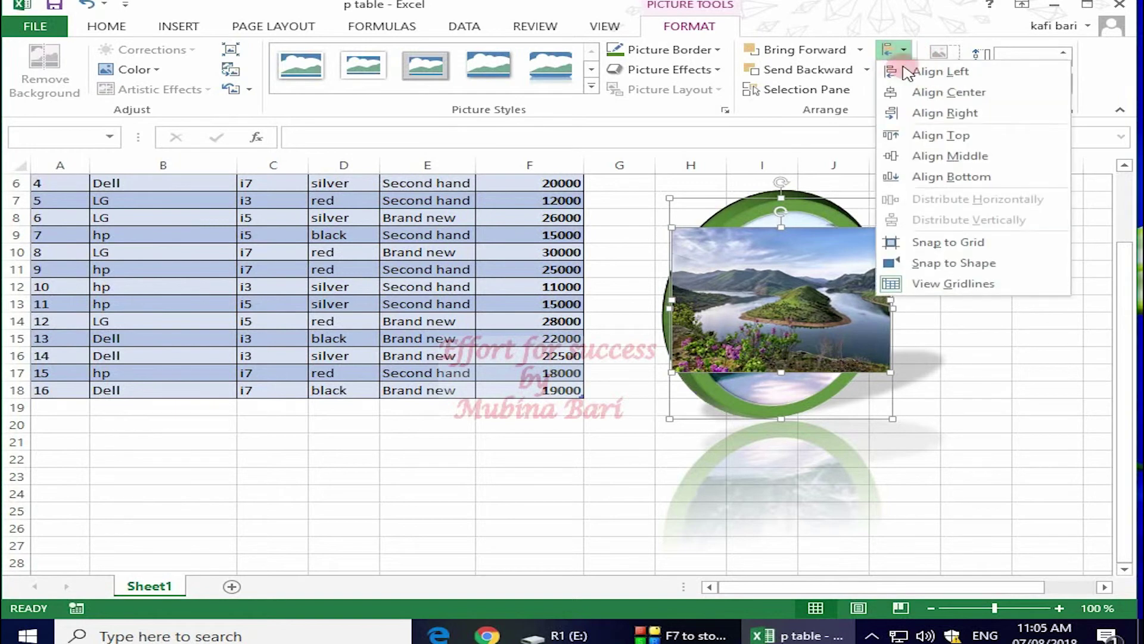
click(934, 113)
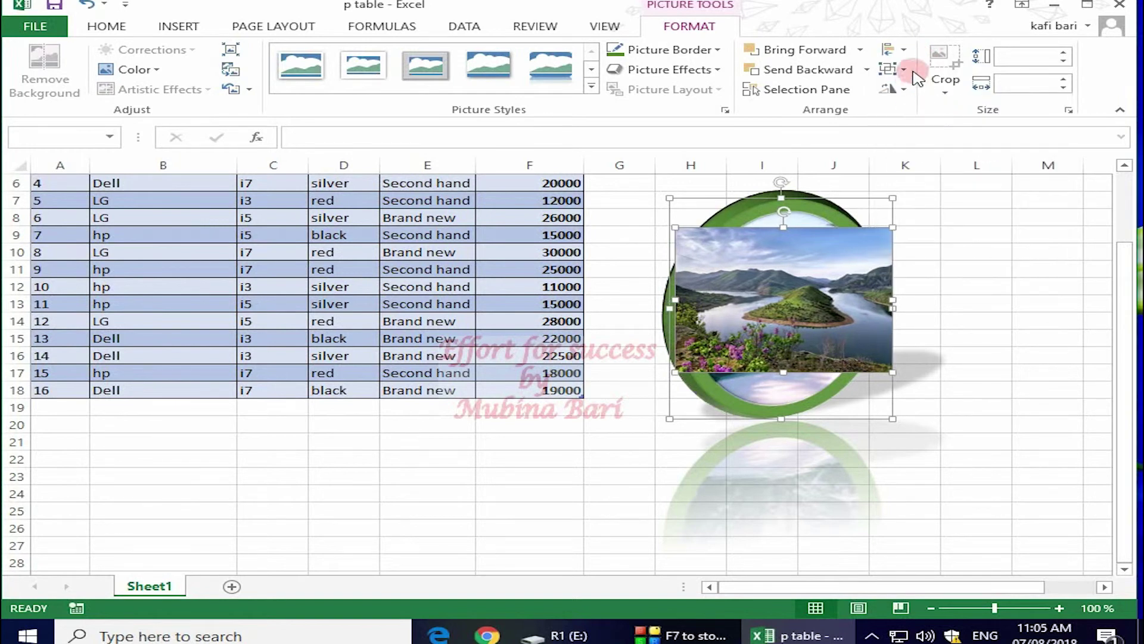
click(905, 52)
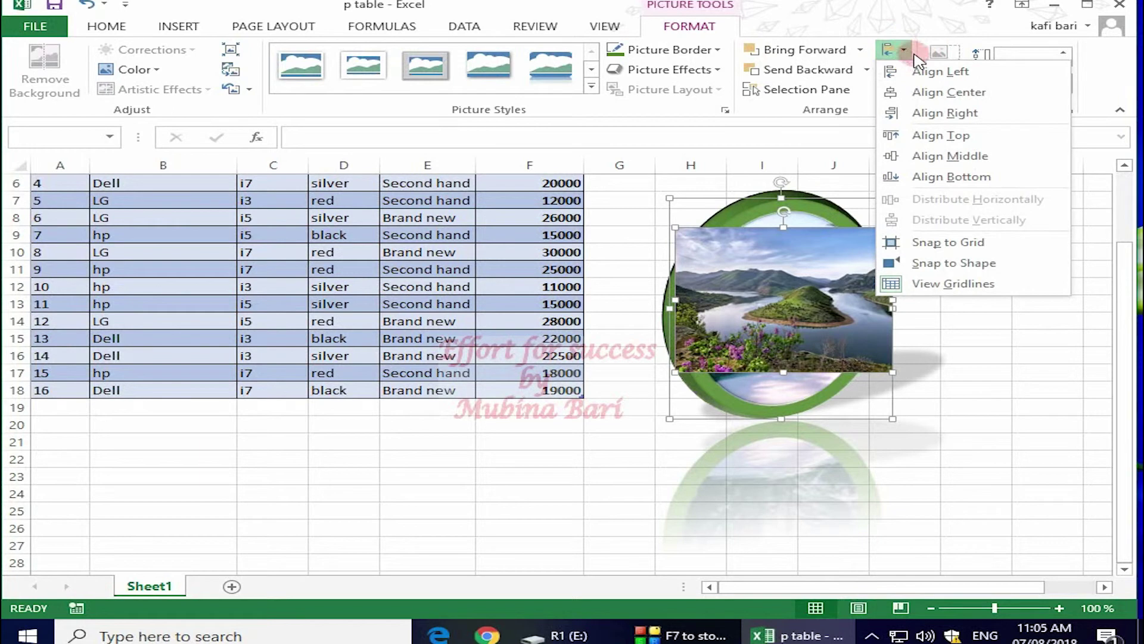
click(947, 140)
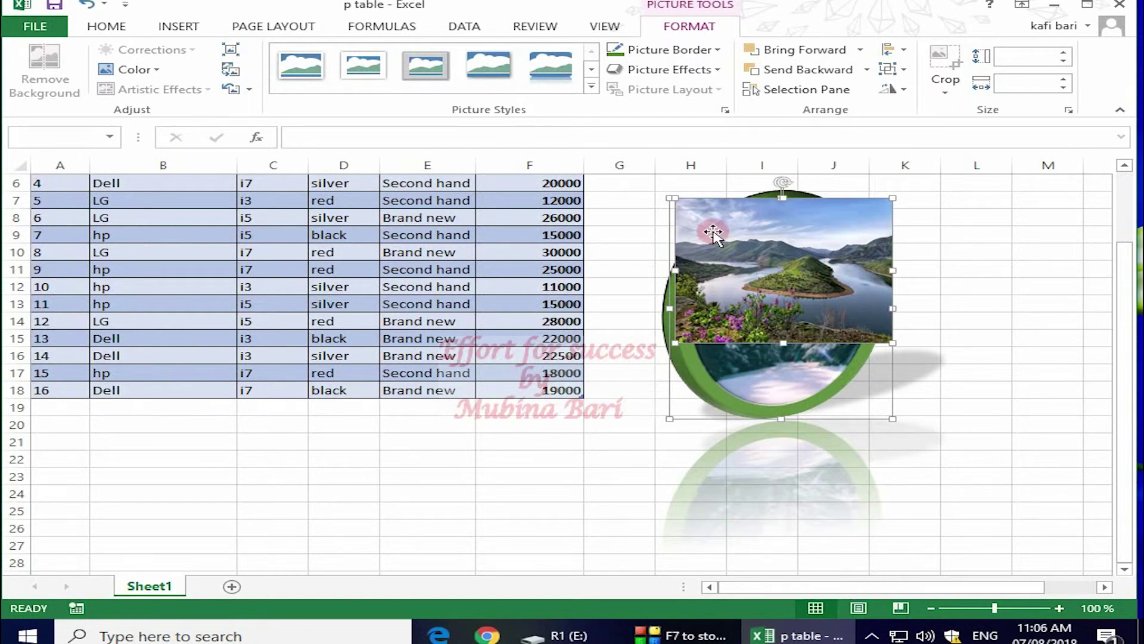
- Align the two pictures at the bottom, and return them to top alignment
click(911, 48)
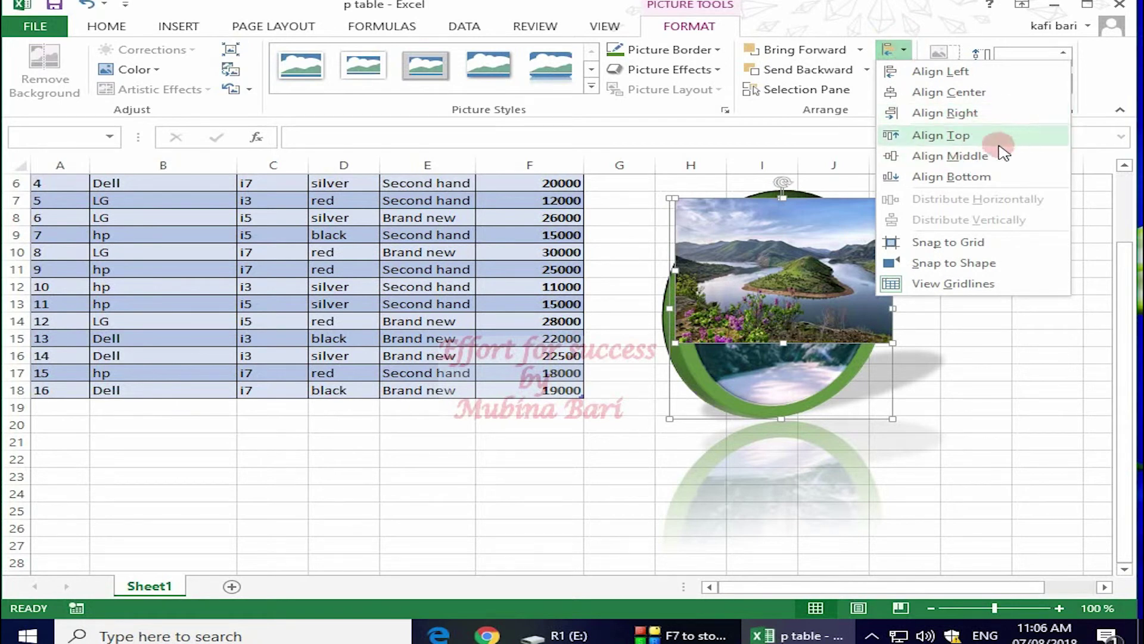
click(984, 177)
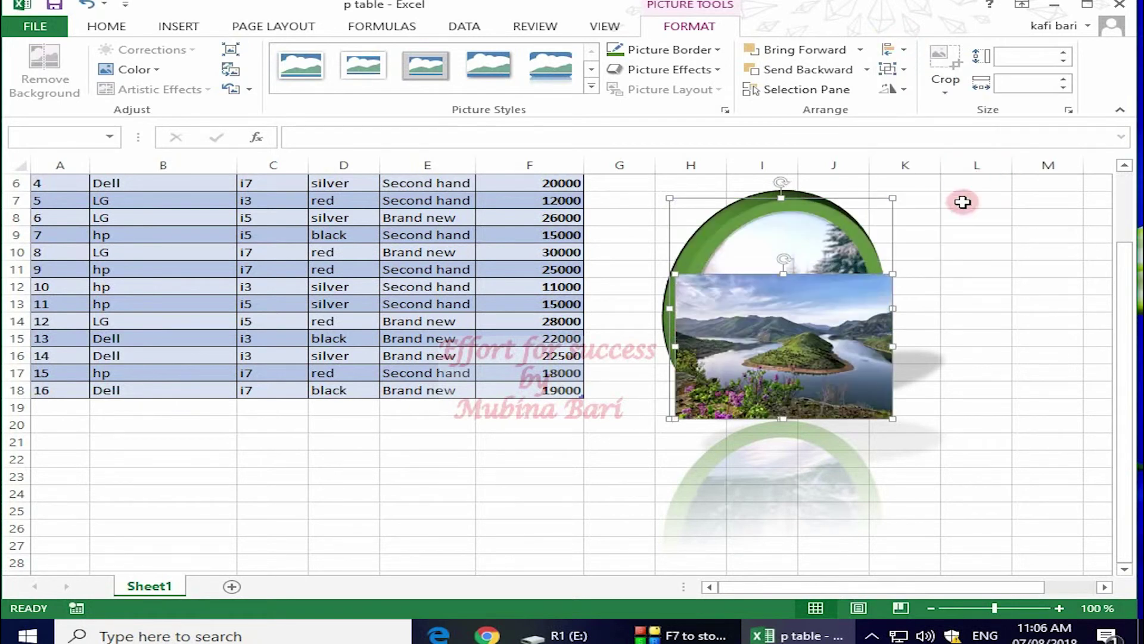
click(910, 52)
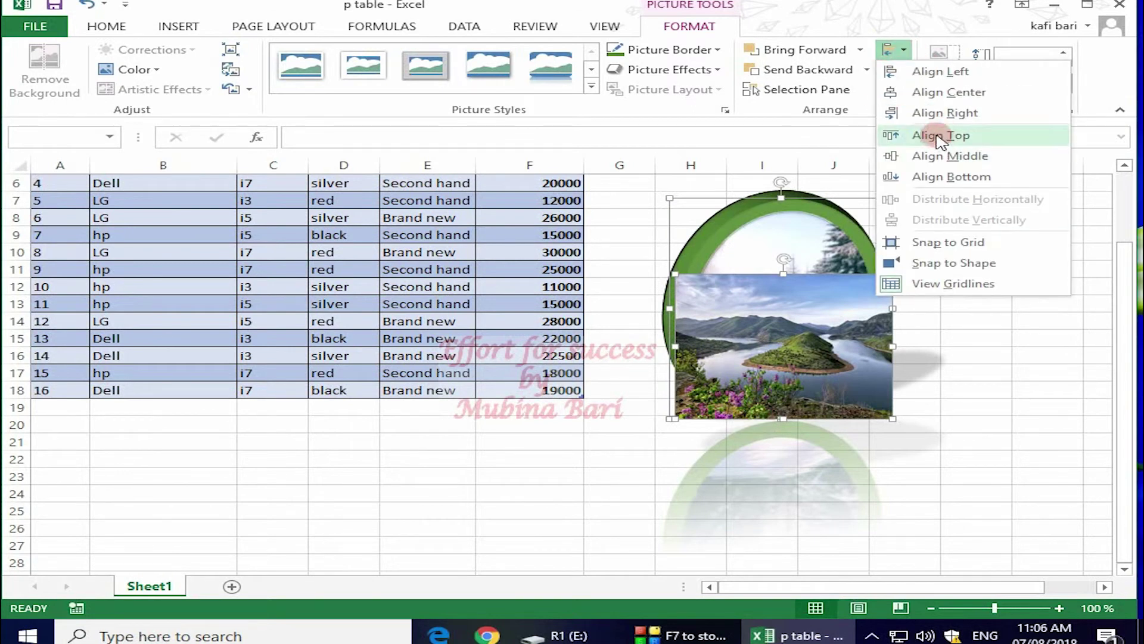
click(938, 141)
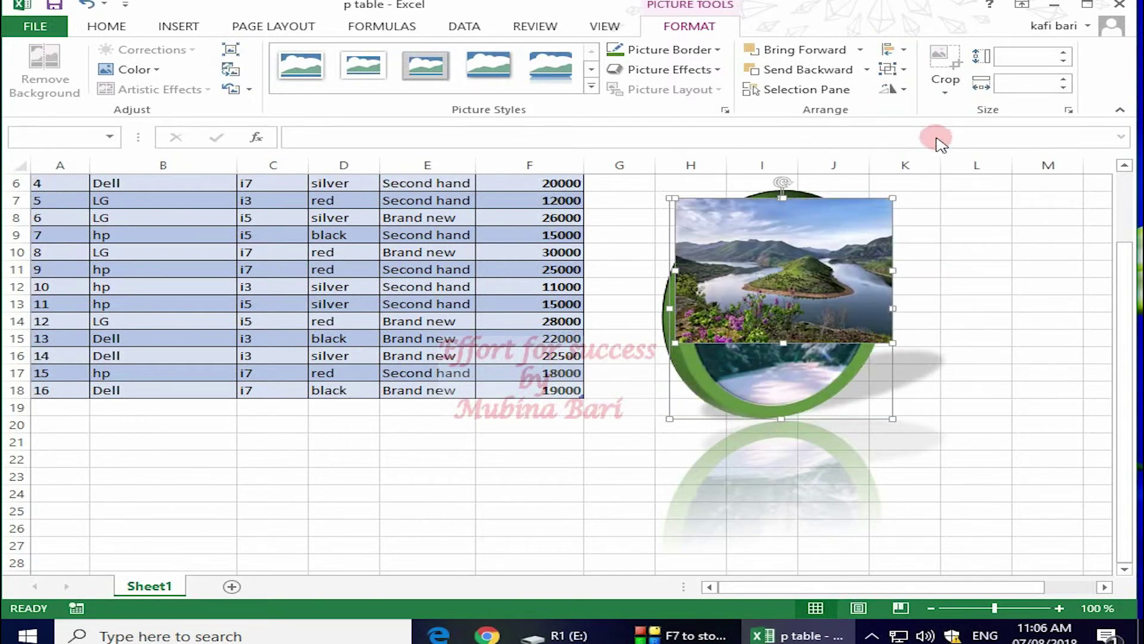
- Separate the pictures, placing the forest picture around columns G to J and the lake picture overlapping its right side
click(904, 70)
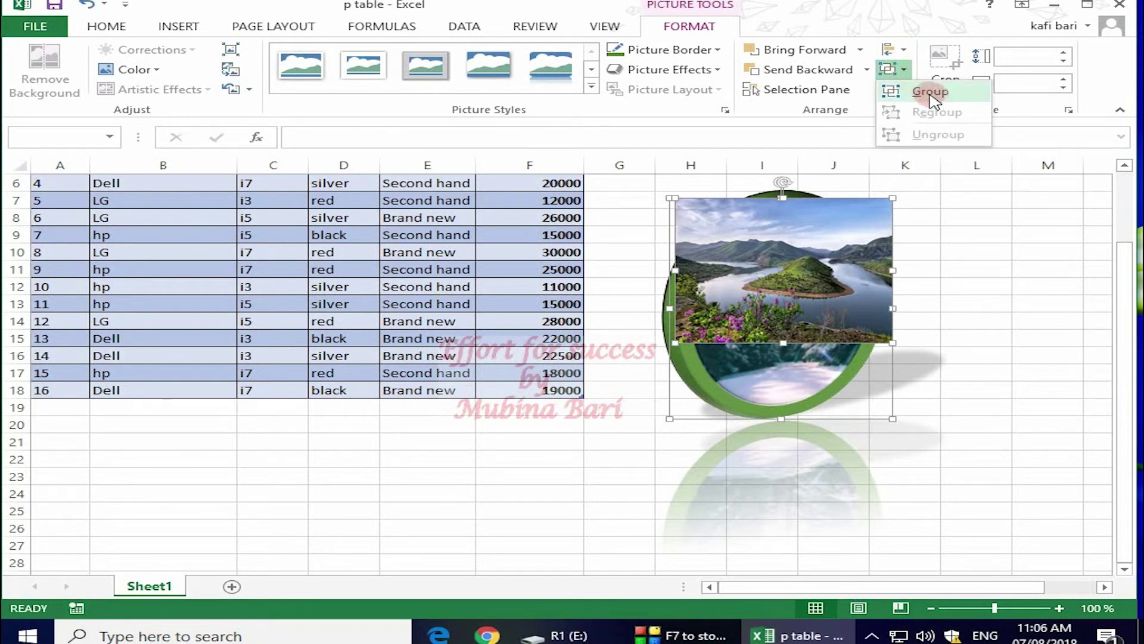
click(811, 247)
click(736, 246)
drag(736, 246, 978, 238)
drag(769, 274, 738, 257)
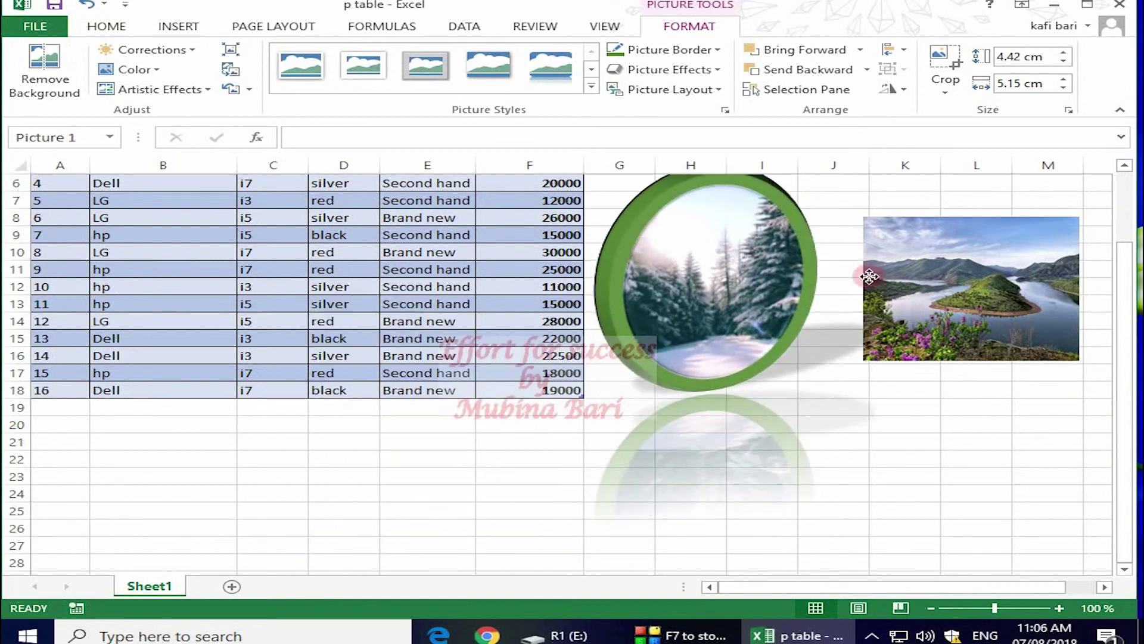
drag(590, 268, 601, 303)
drag(976, 304, 900, 331)
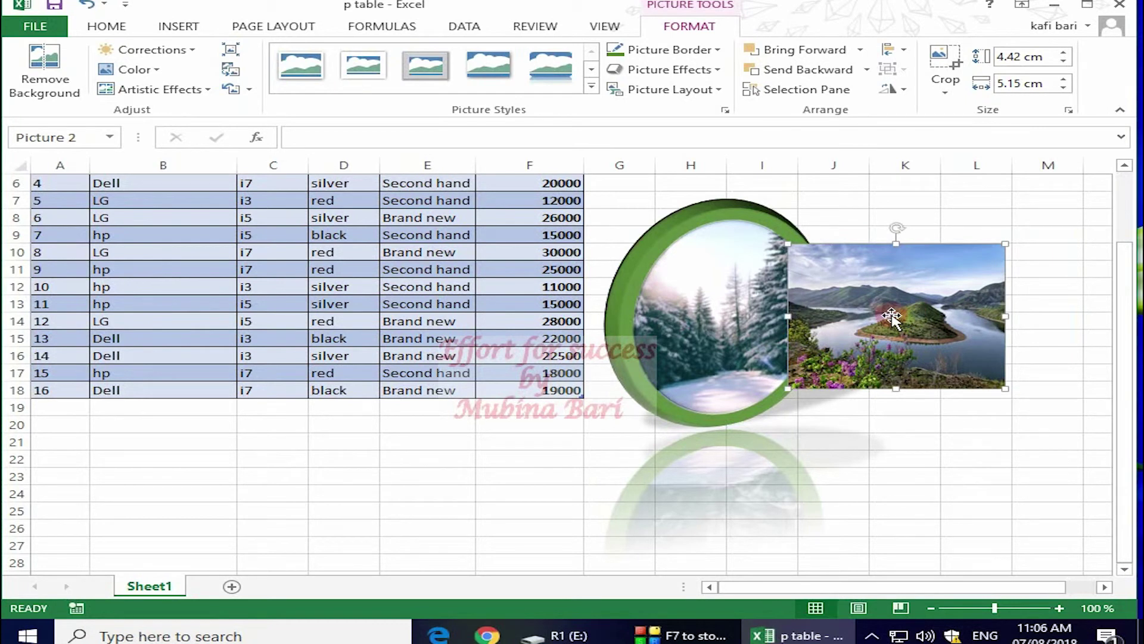
- Group the forest and lake pictures, and shrink the group to about 5.53 cm high and 7.62 cm wide
shift+click(701, 311)
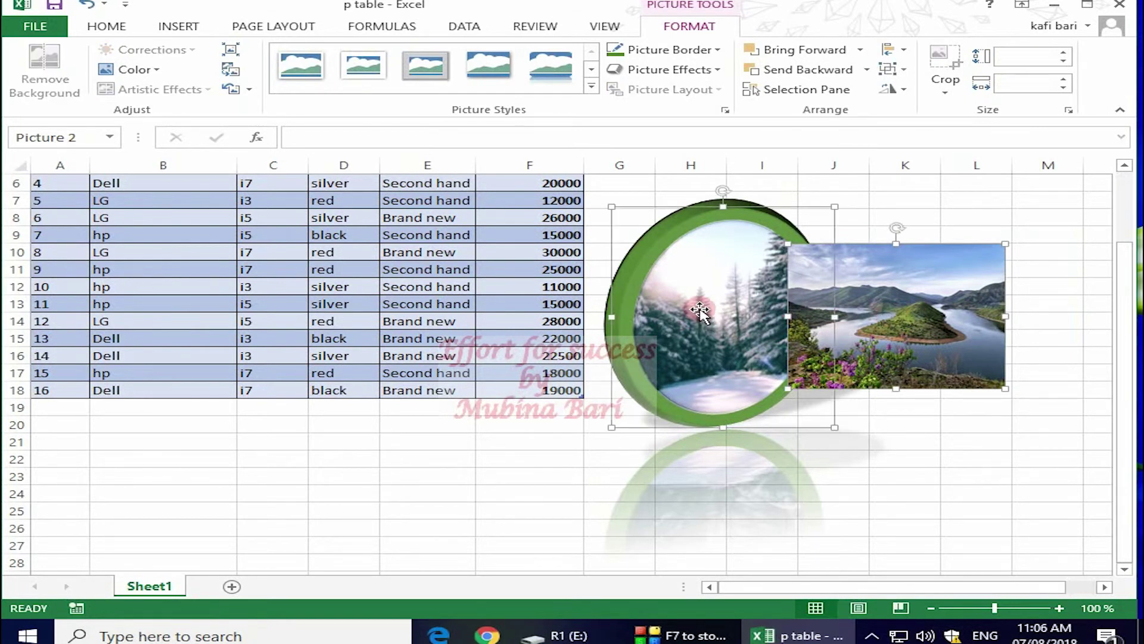
click(904, 72)
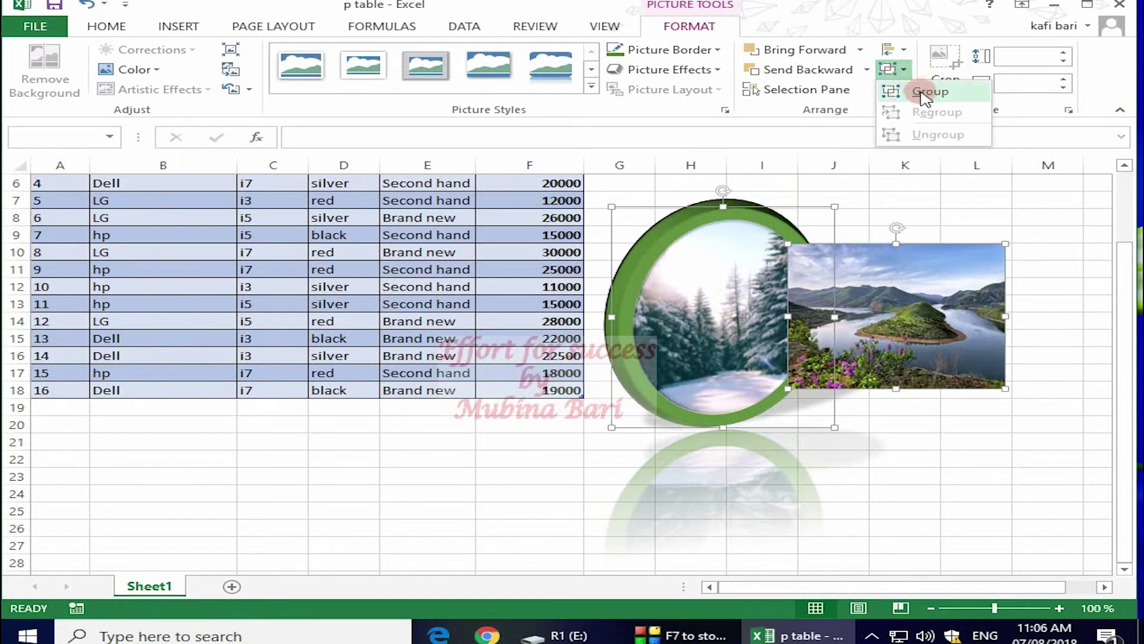
click(925, 93)
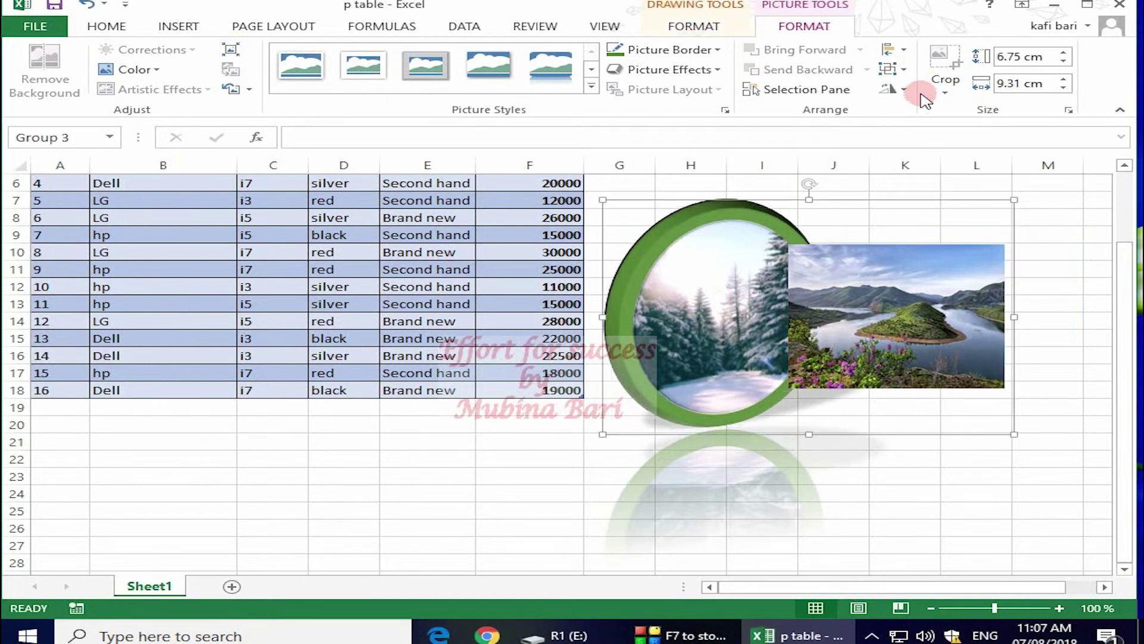
mouse_move(869, 331)
mouse_down()
mouse_move(819, 405)
mouse_move(395, 481)
mouse_move(284, 456)
mouse_move(858, 437)
mouse_move(880, 228)
mouse_move(611, 304)
mouse_move(854, 375)
mouse_move(832, 366)
mouse_move(858, 298)
mouse_move(875, 331)
mouse_up()
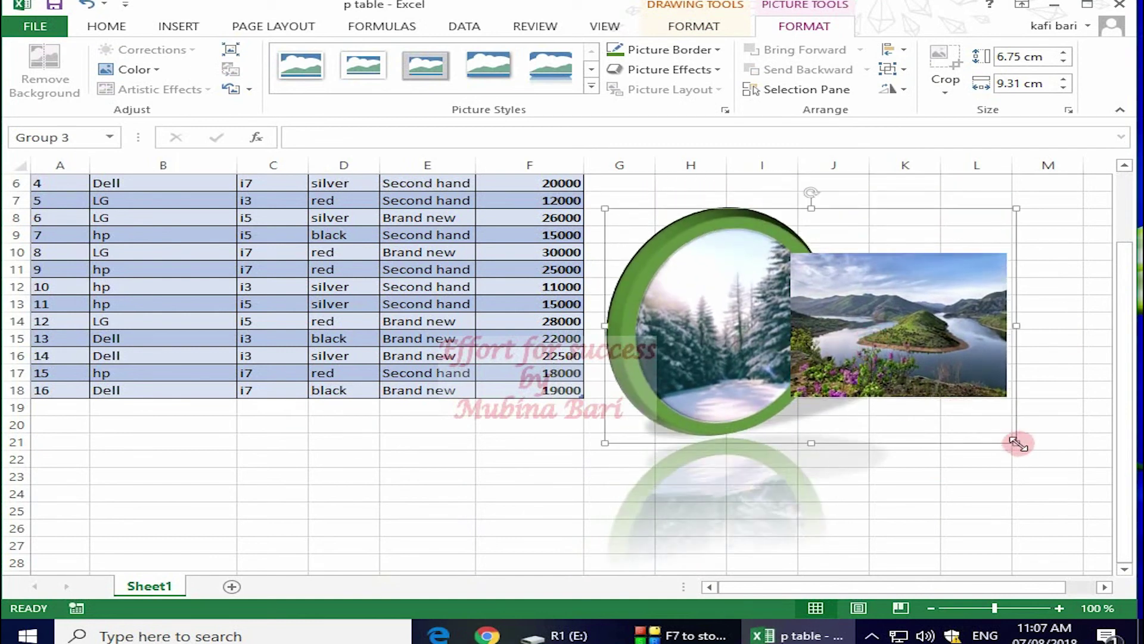
drag(1015, 441, 945, 403)
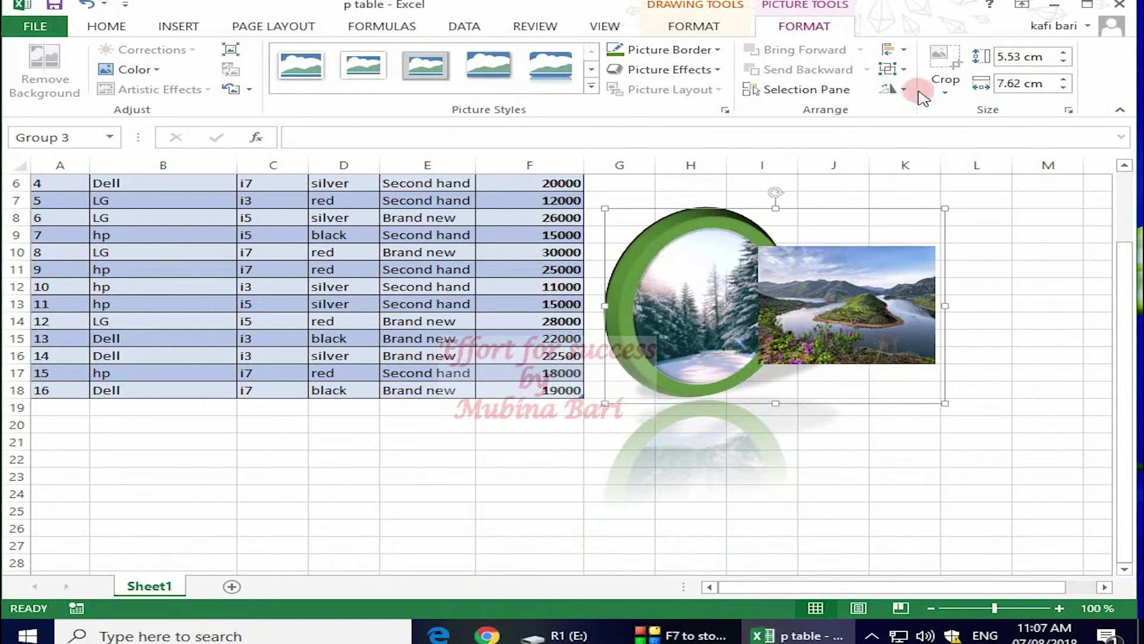
- Ungroup the forest and lake pictures and deselect them
click(896, 69)
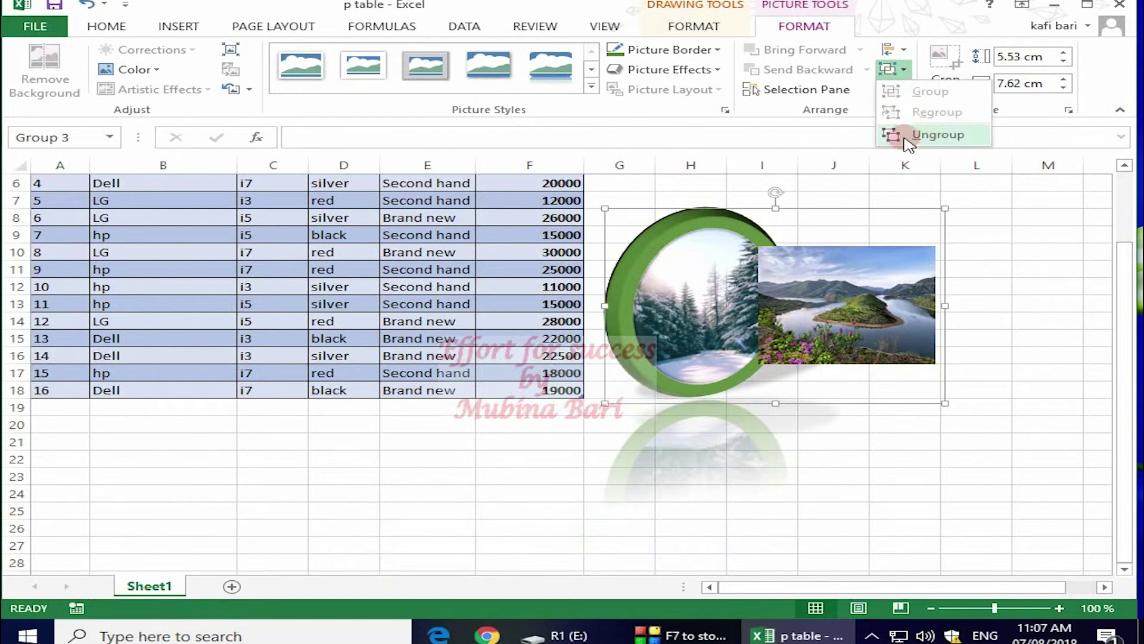
click(961, 137)
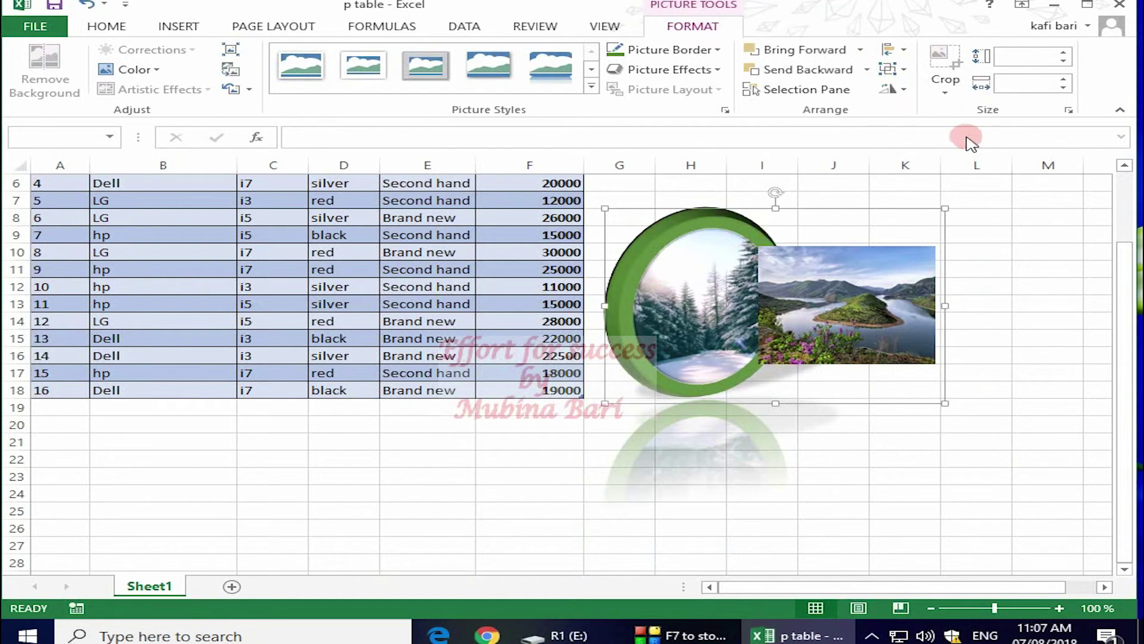
click(900, 480)
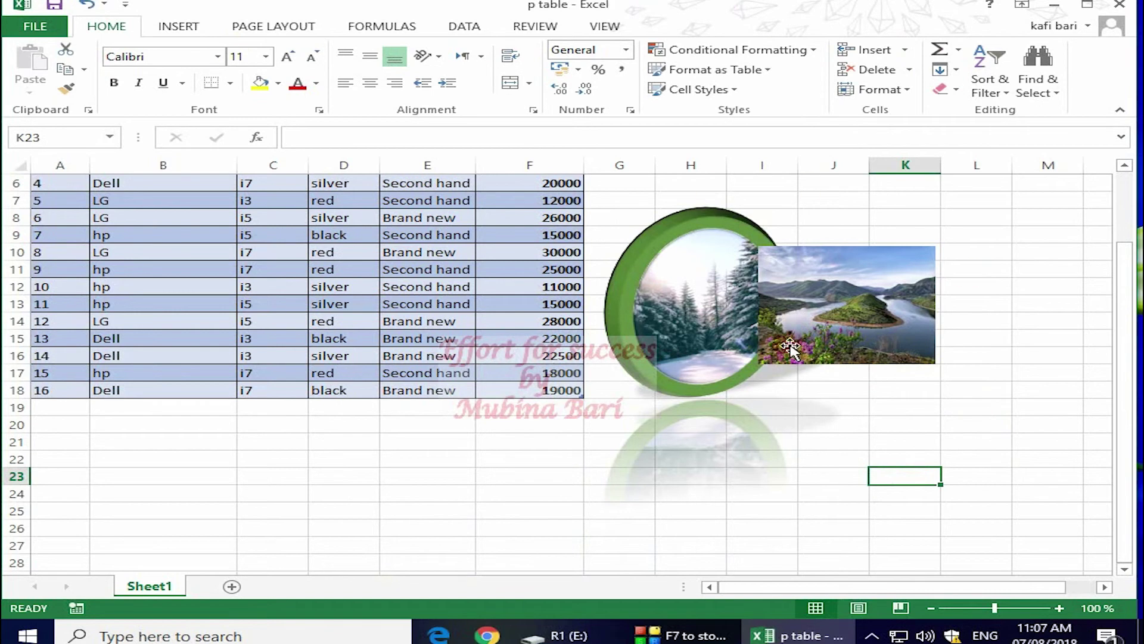
- Move the two pictures apart, placing the forest picture around columns G to J and the lake picture around columns K to L
drag(838, 329, 959, 449)
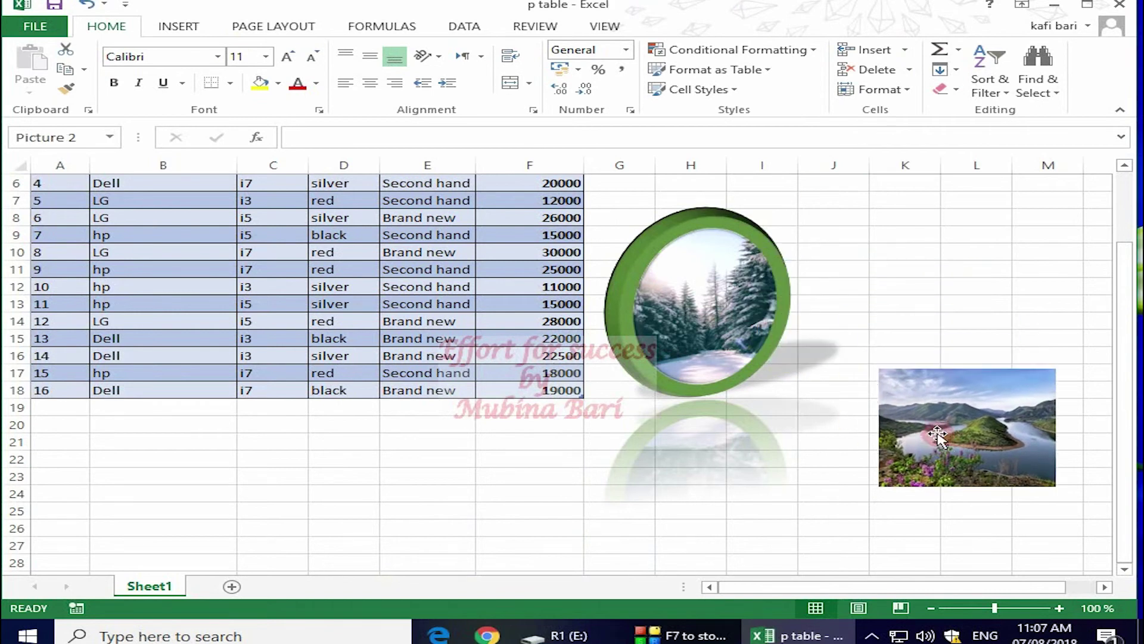
drag(781, 431, 808, 408)
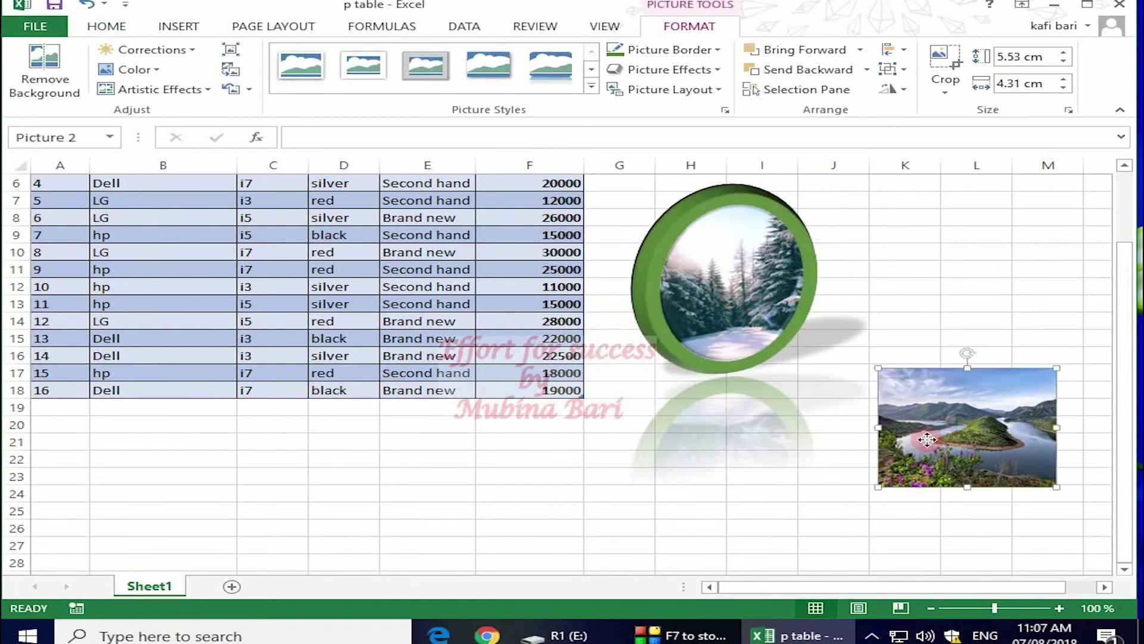
drag(924, 450, 894, 366)
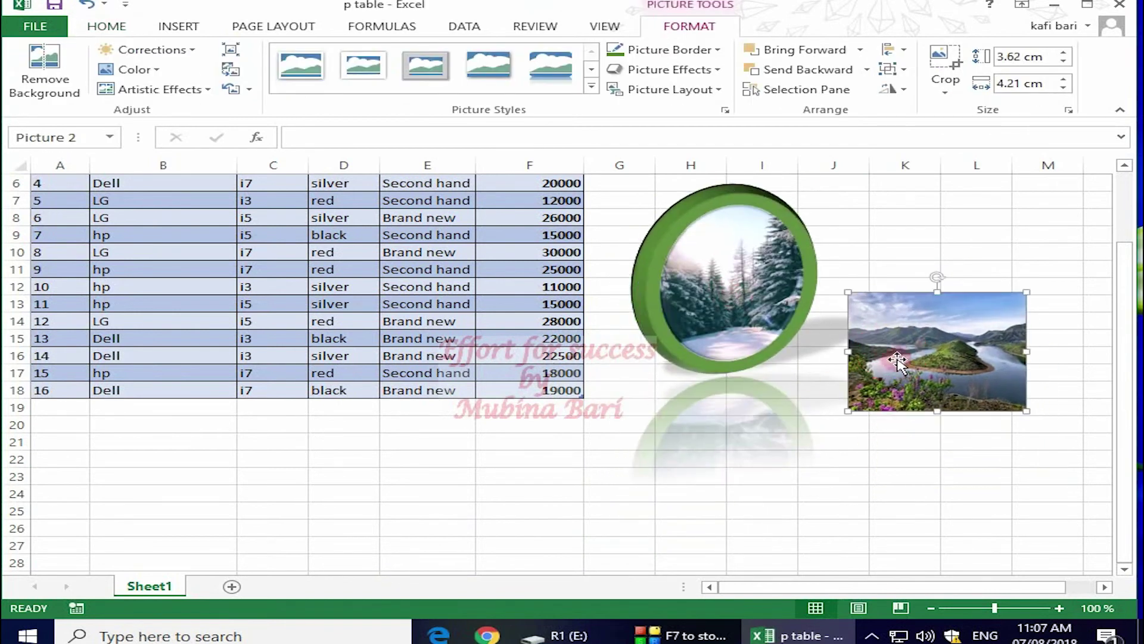
- Preview rotating the lake picture right by 90° without applying it
click(906, 90)
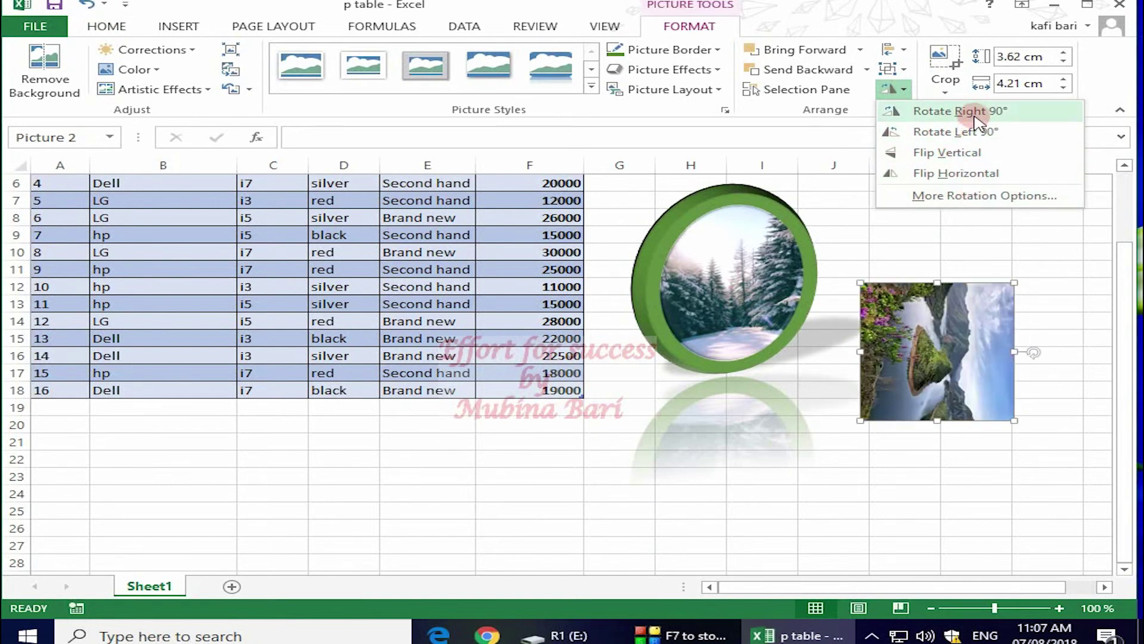
click(1089, 251)
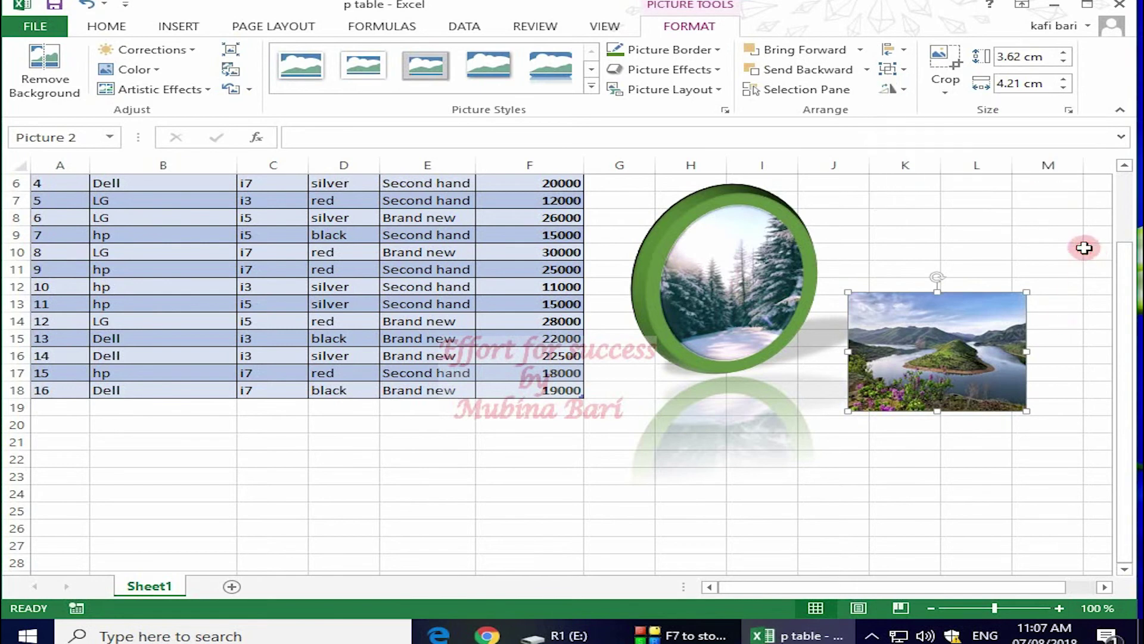
- Crop the lake picture to a heart shape and deselect it
click(945, 88)
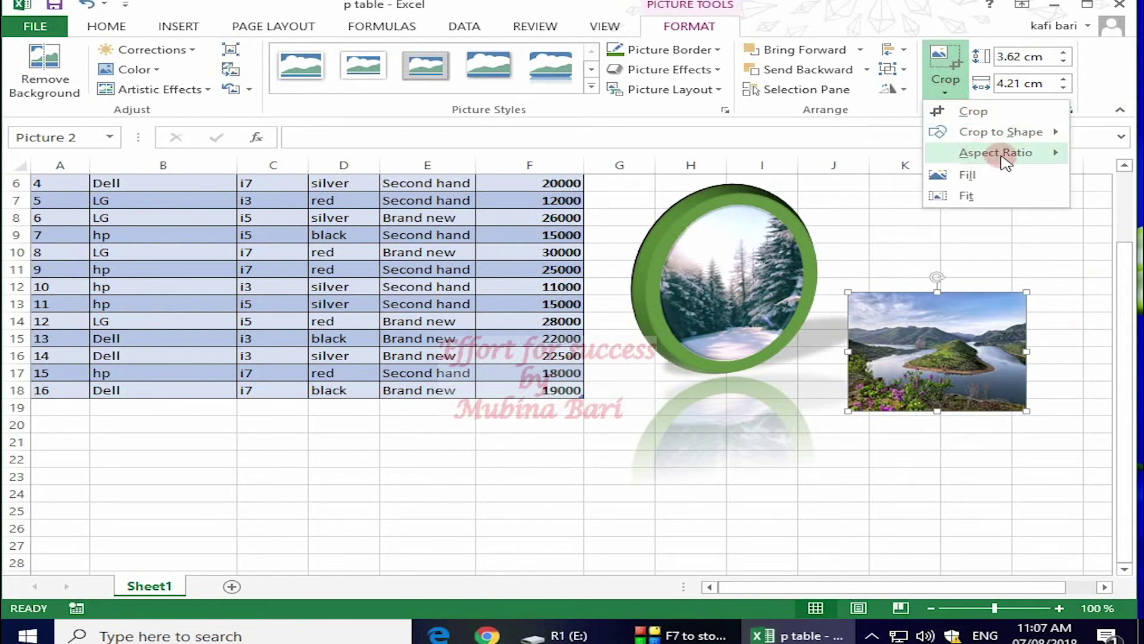
mouse_move(1022, 142)
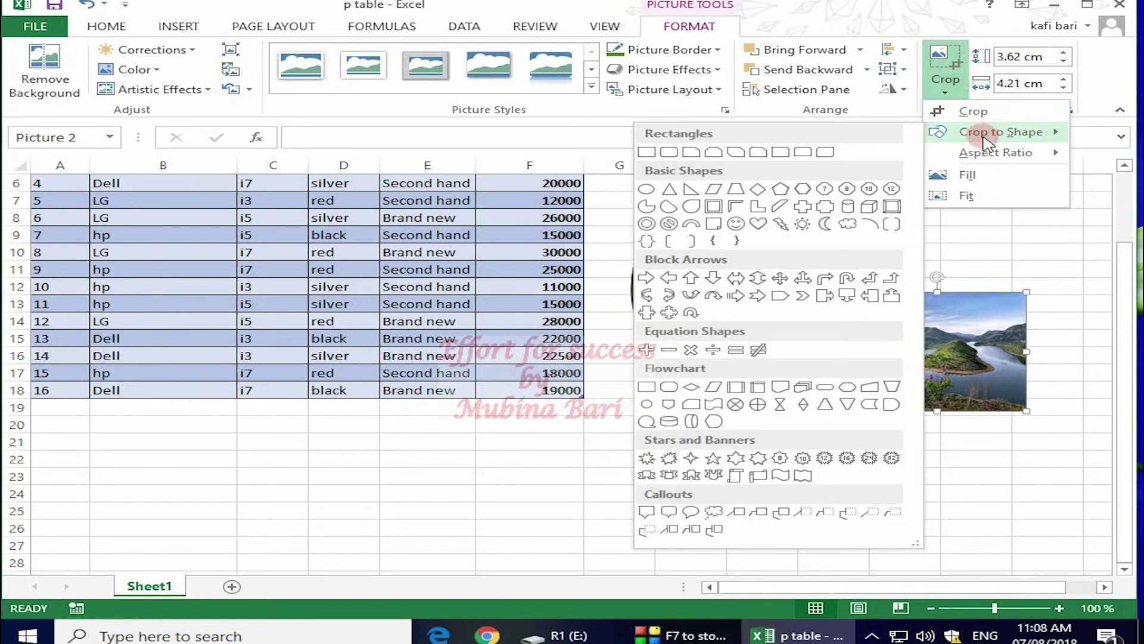
click(758, 225)
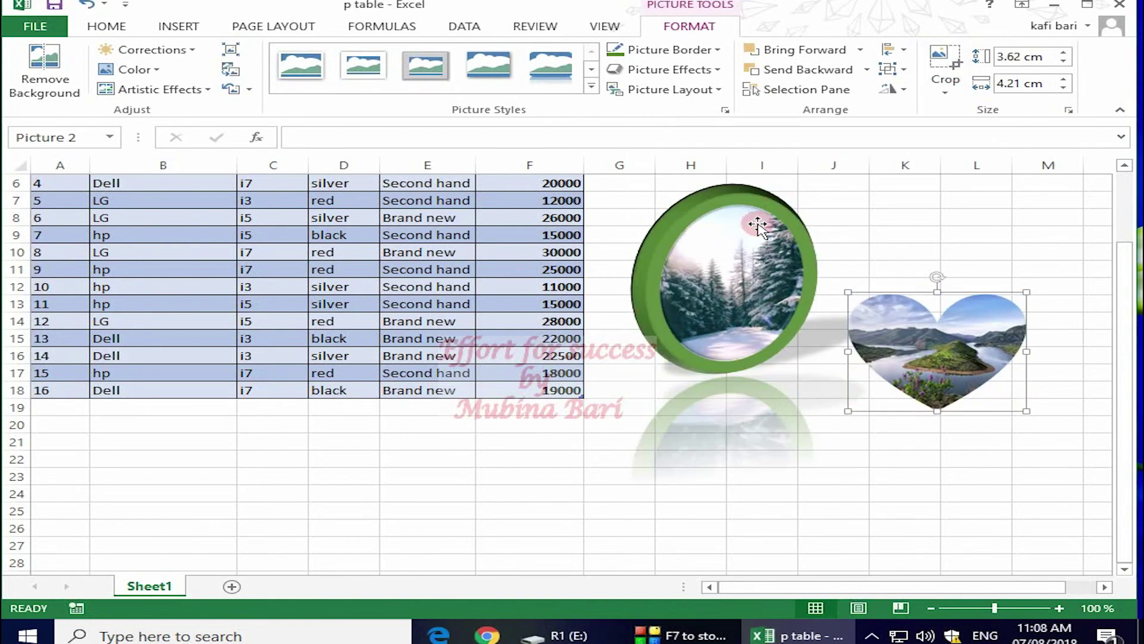
click(962, 455)
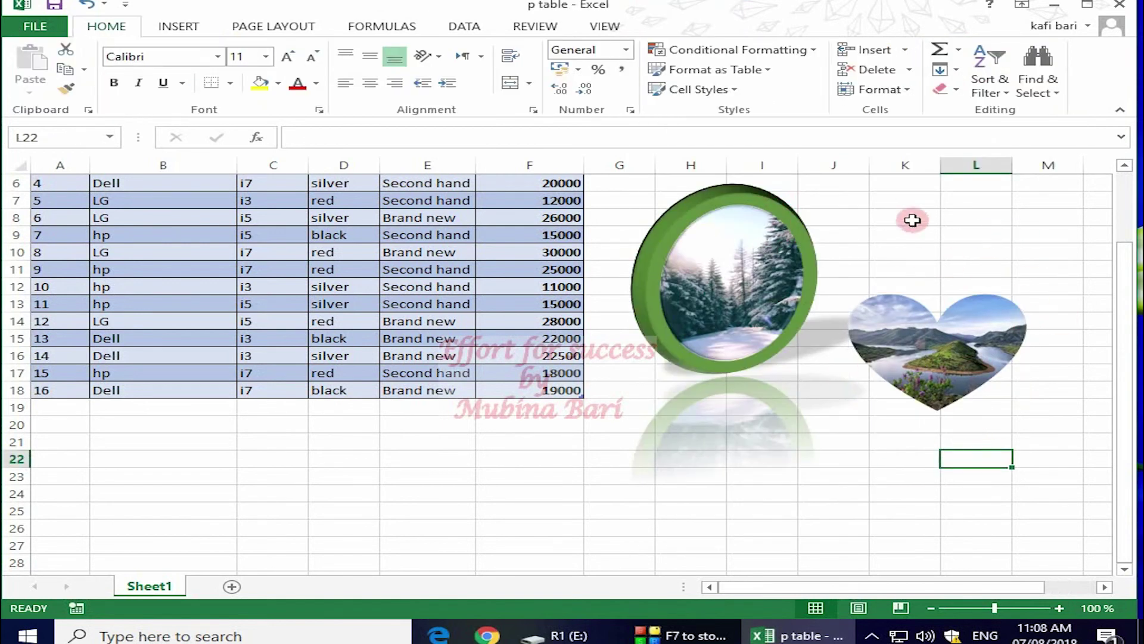
- Enlarge the heart-shaped lake picture by increasing its height to 4.4 cm
click(954, 345)
double_click(954, 345)
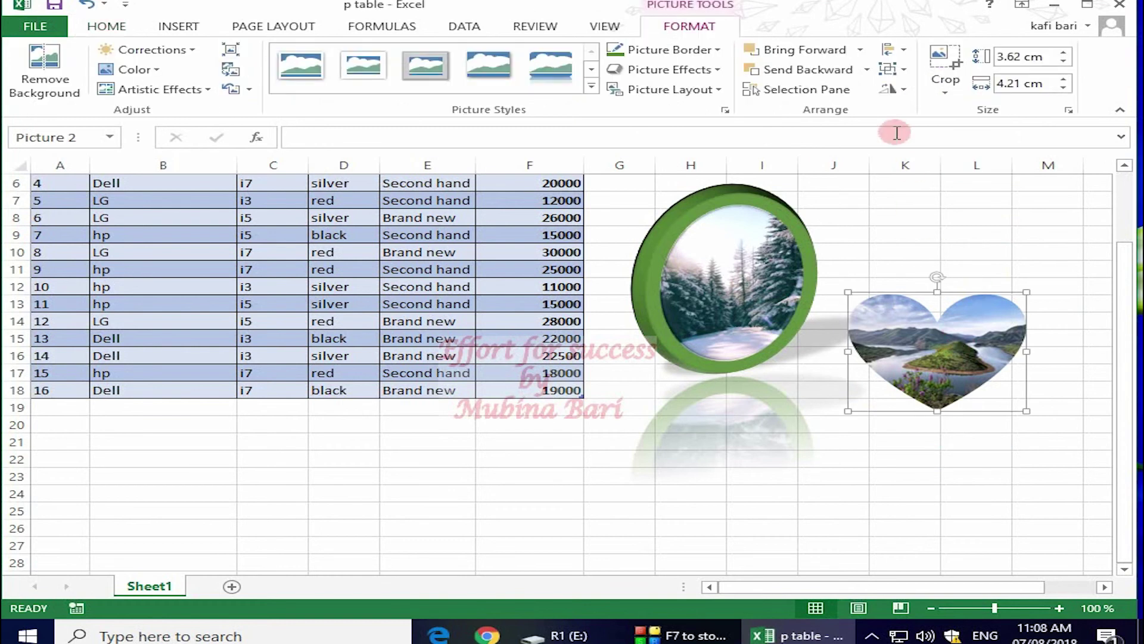
click(1063, 52)
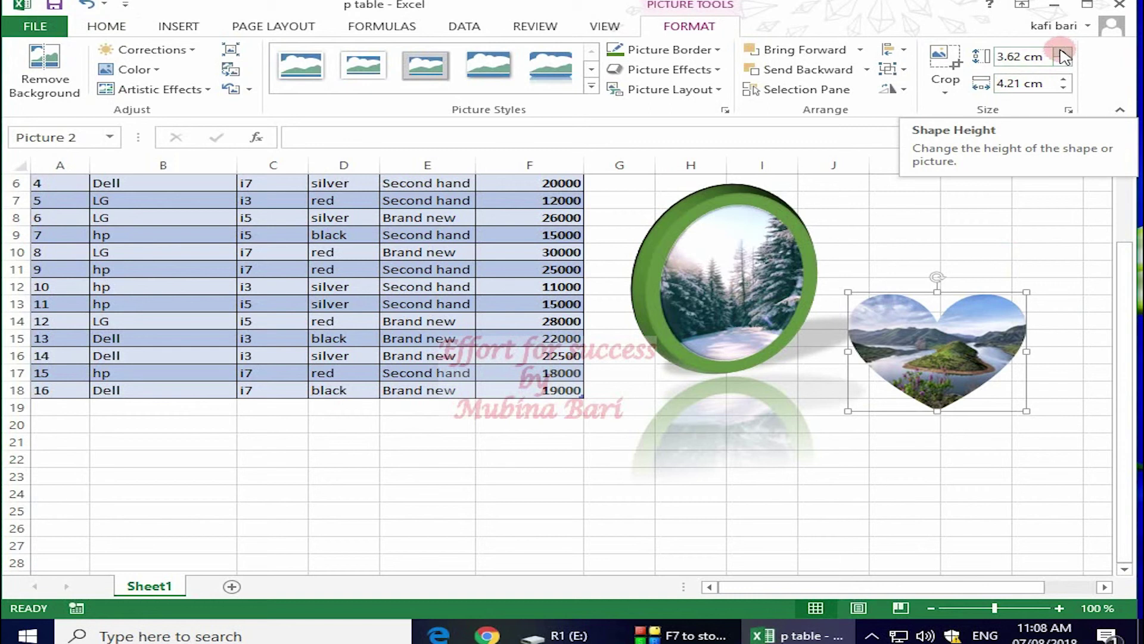
click(1064, 53)
click(1064, 53)
click(1064, 53)
click(1063, 53)
click(1063, 53)
click(1064, 53)
click(1063, 53)
click(1063, 53)
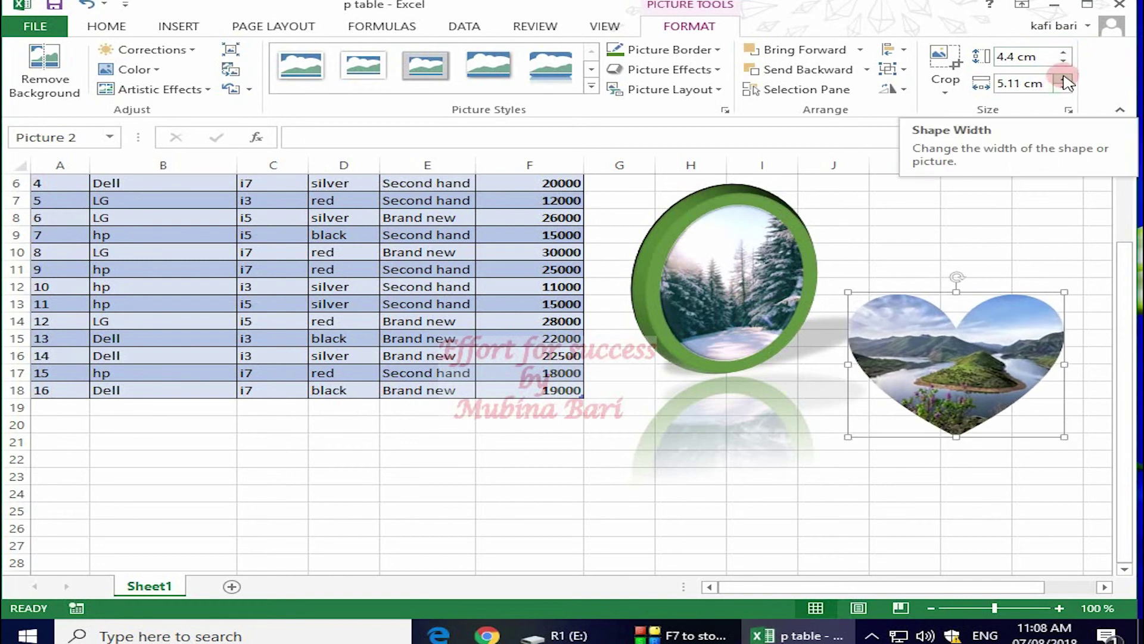
- Increase the heart-shaped lake picture's width to 5.7 cm
click(1063, 78)
click(1064, 78)
click(1063, 78)
click(1063, 78)
click(1063, 78)
click(1063, 78)
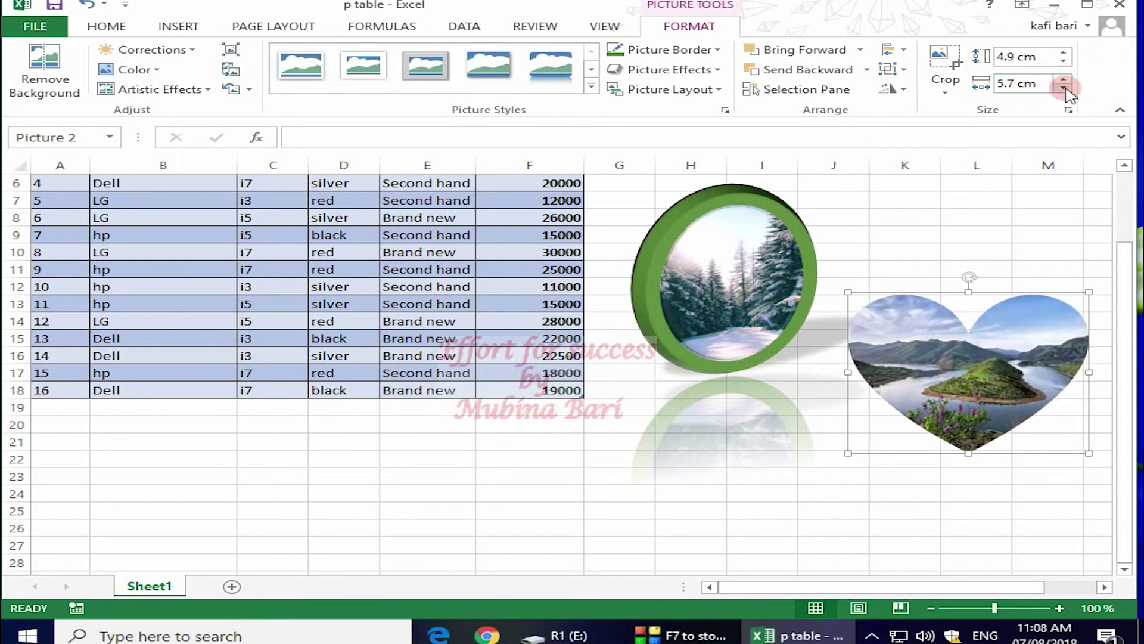
- Reduce the heart-shaped lake picture's width to 4.9 cm
click(1065, 88)
click(1064, 88)
click(1065, 88)
click(1064, 88)
click(1064, 88)
click(1064, 88)
click(1064, 87)
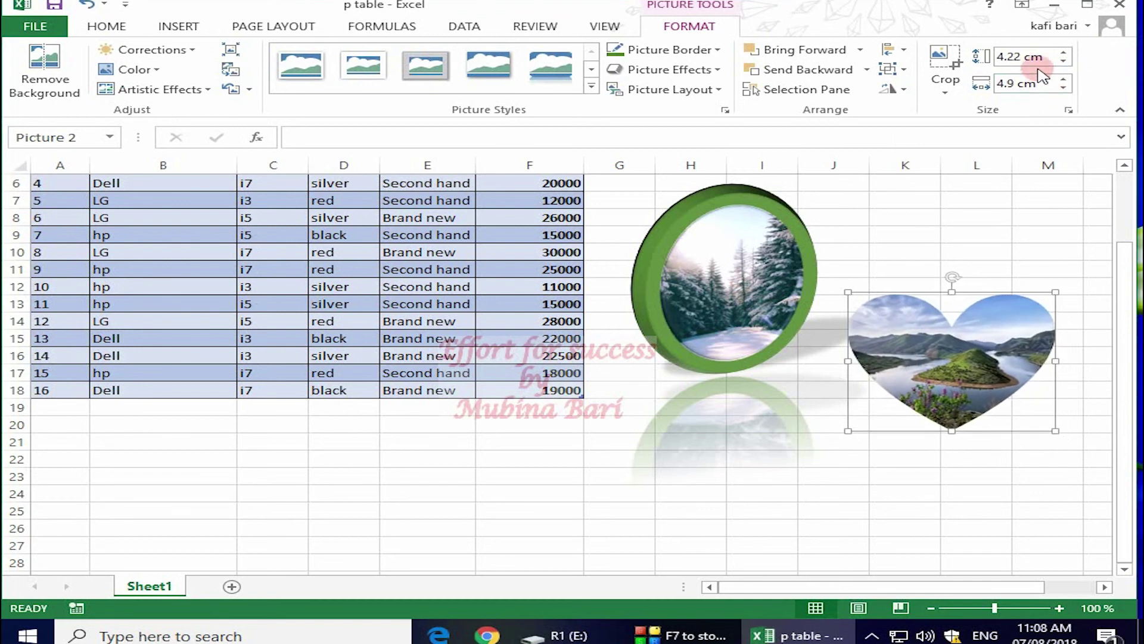
- Reduce the heart-shaped lake picture's height to 3.7 cm
click(1063, 62)
click(1063, 61)
click(1063, 61)
click(1063, 61)
click(1064, 62)
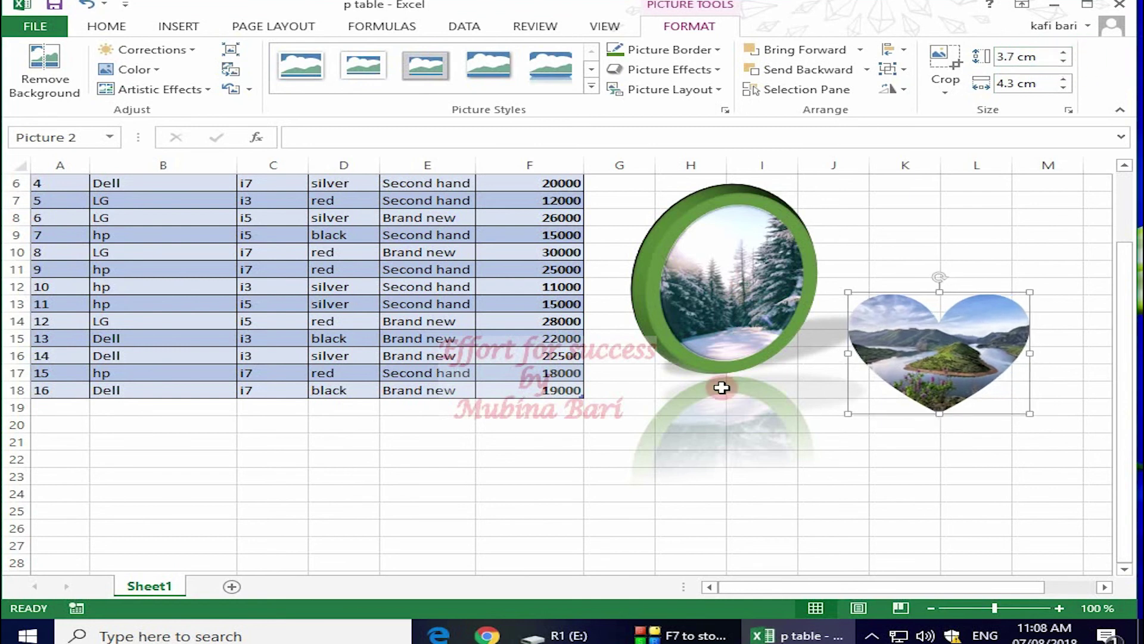